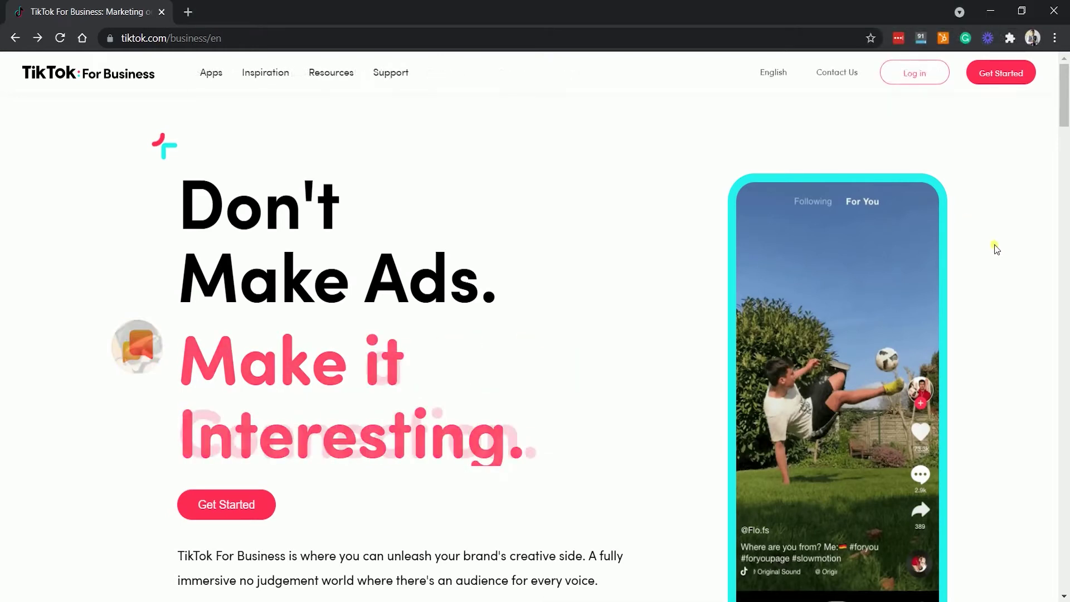
# Step: Open the TikTok For Business sign-up form with Get Started
pyautogui.click(1012, 73)
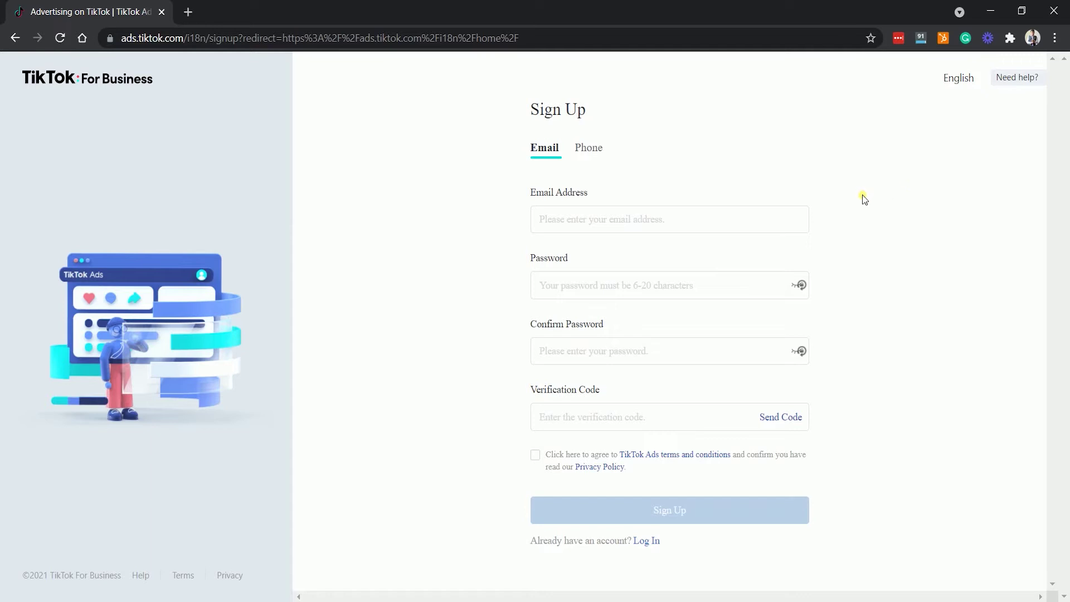
# Step: Paste the sign-up email address into the registration form
pyautogui.click(671, 227)
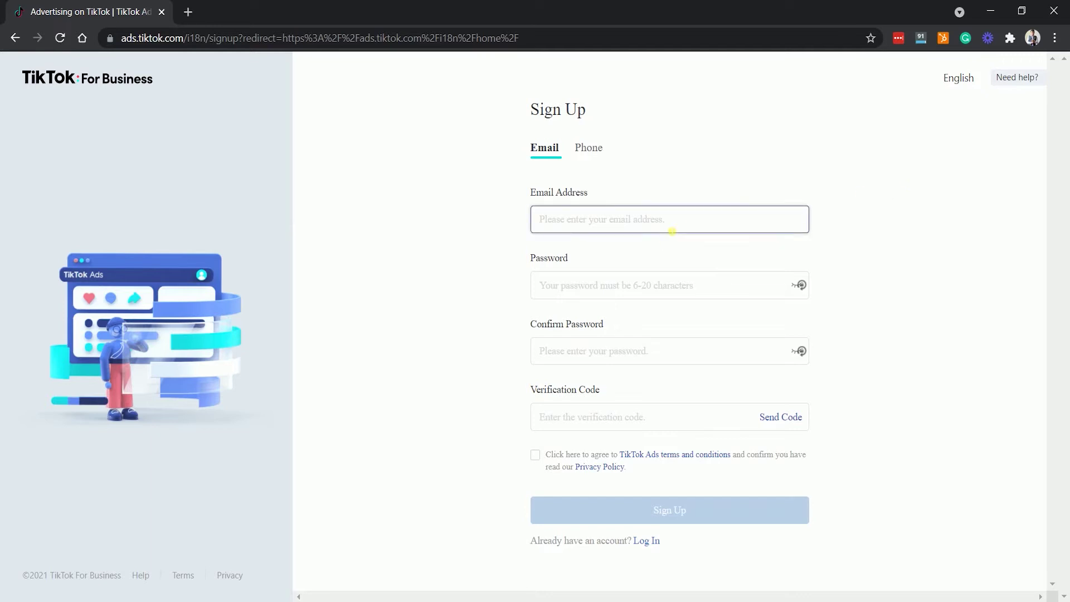
pyautogui.hotkey('ctrl', 'v')
pyautogui.click(588, 421)
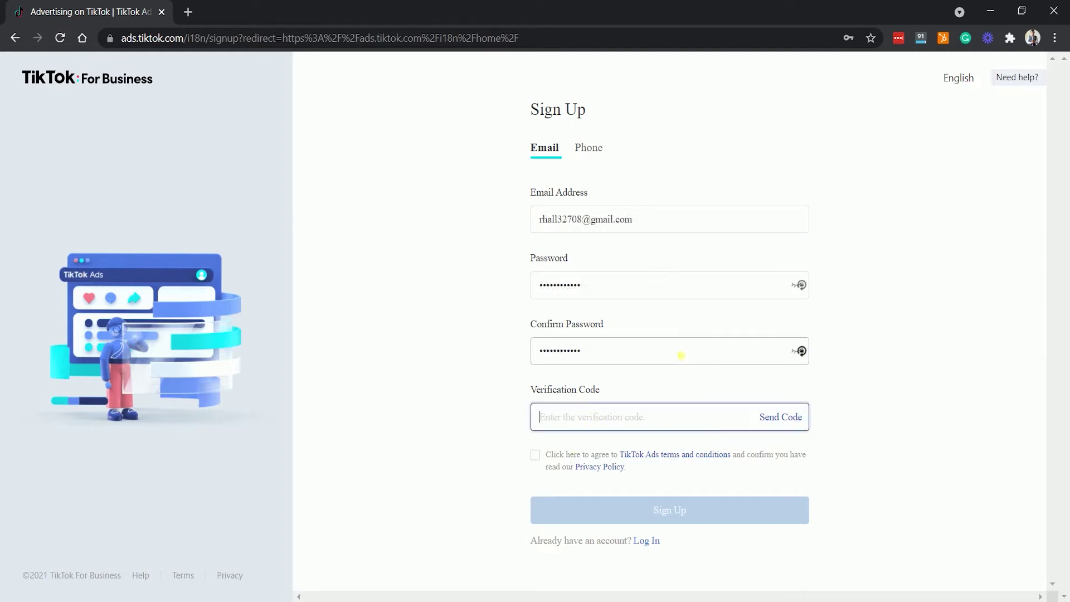
# Step: Request an emailed verification code and match the two 3 shapes in the captcha
pyautogui.click(783, 418)
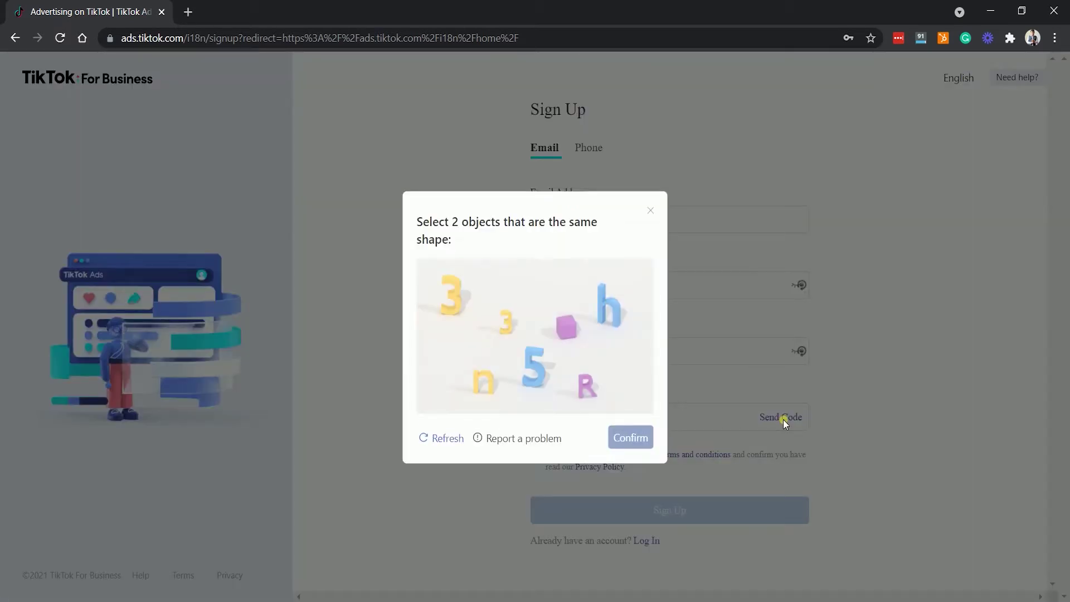
pyautogui.click(455, 296)
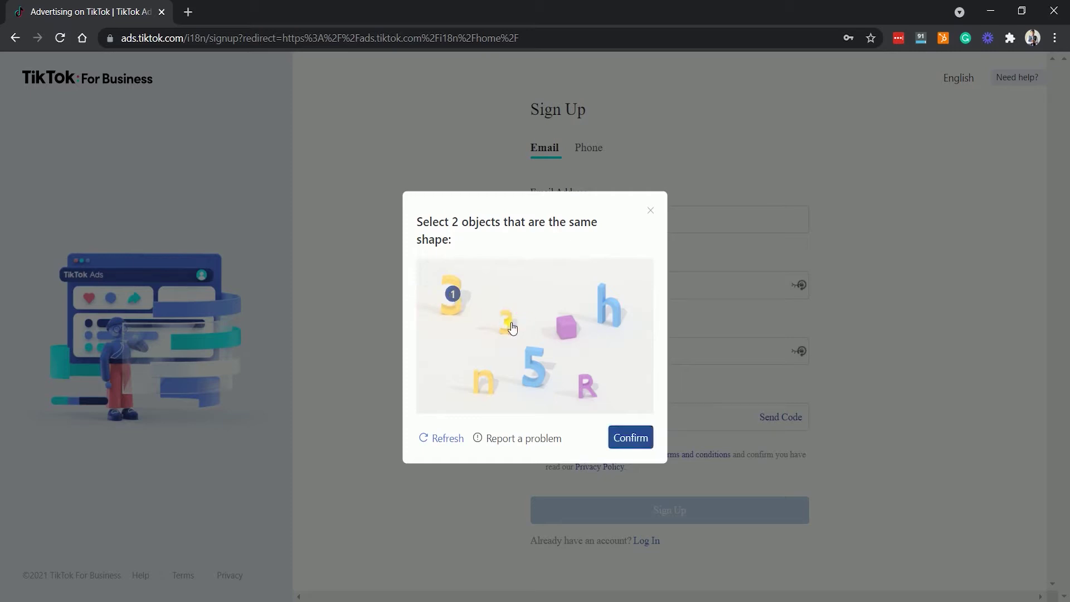
pyautogui.click(631, 438)
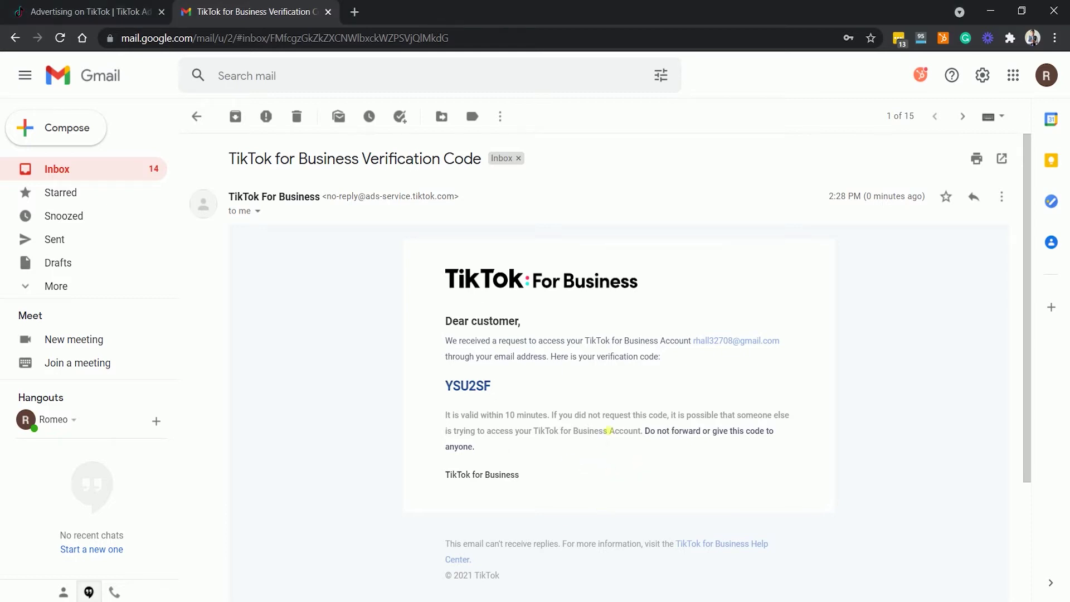
pyautogui.doubleClick(484, 387)
pyautogui.hotkey('ctrl', 'c')
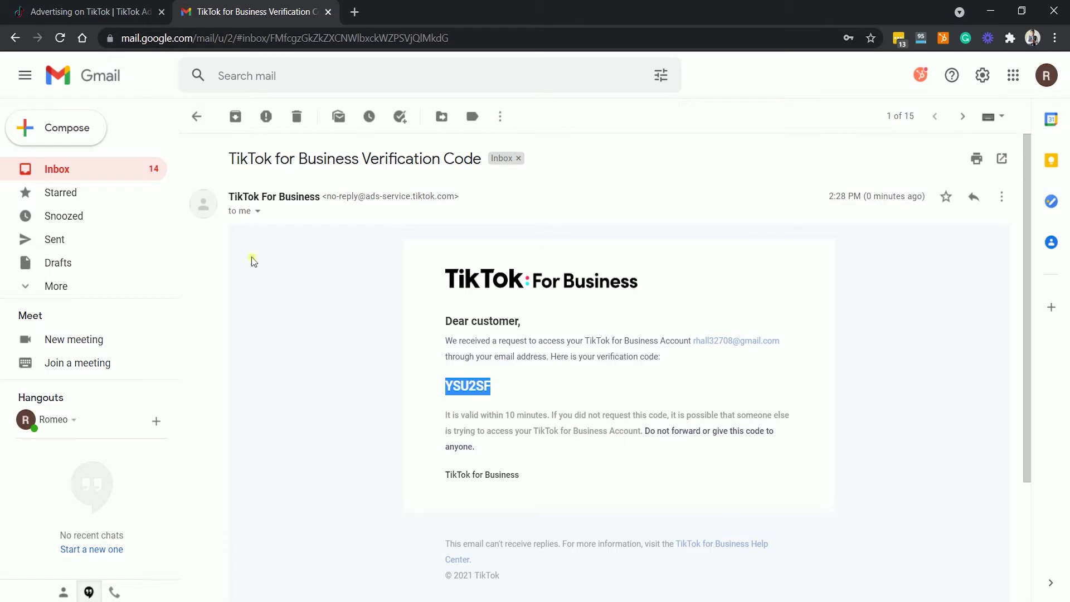
pyautogui.click(80, 11)
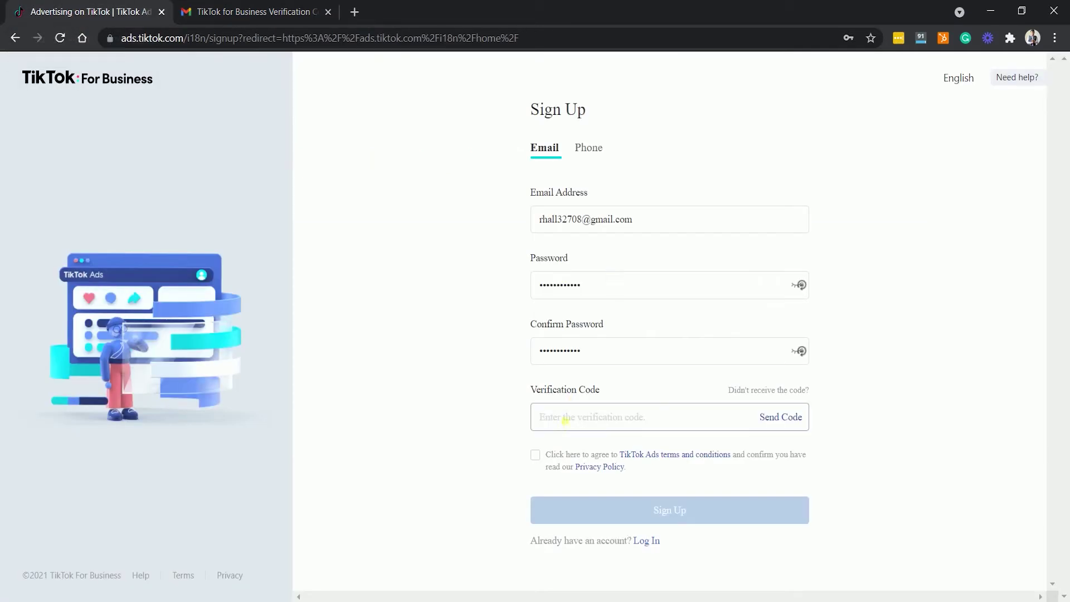
pyautogui.click(562, 417)
pyautogui.hotkey('ctrl', 'v')
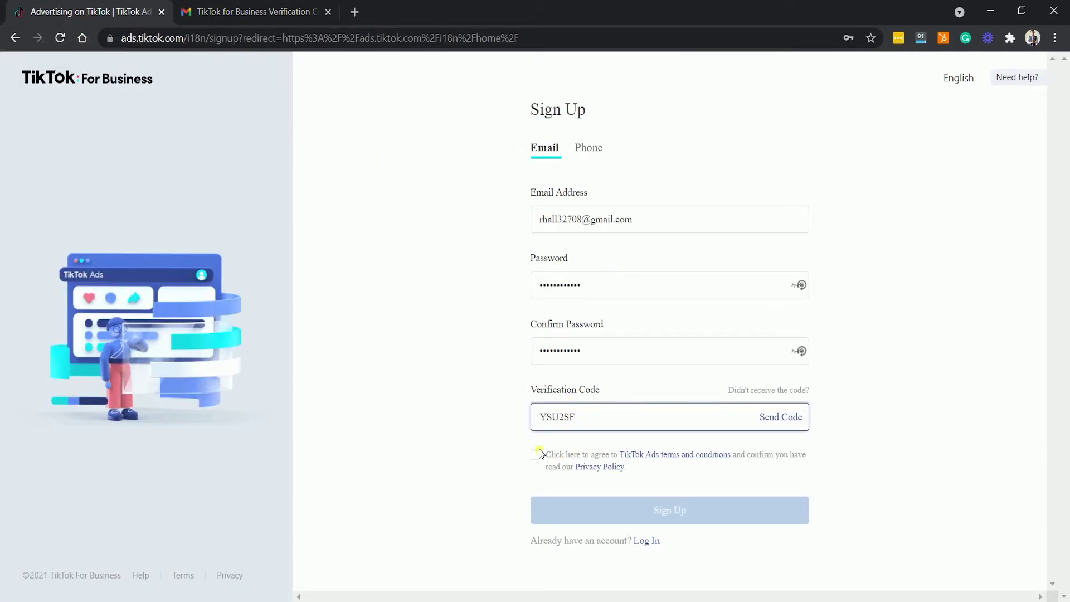
pyautogui.click(535, 454)
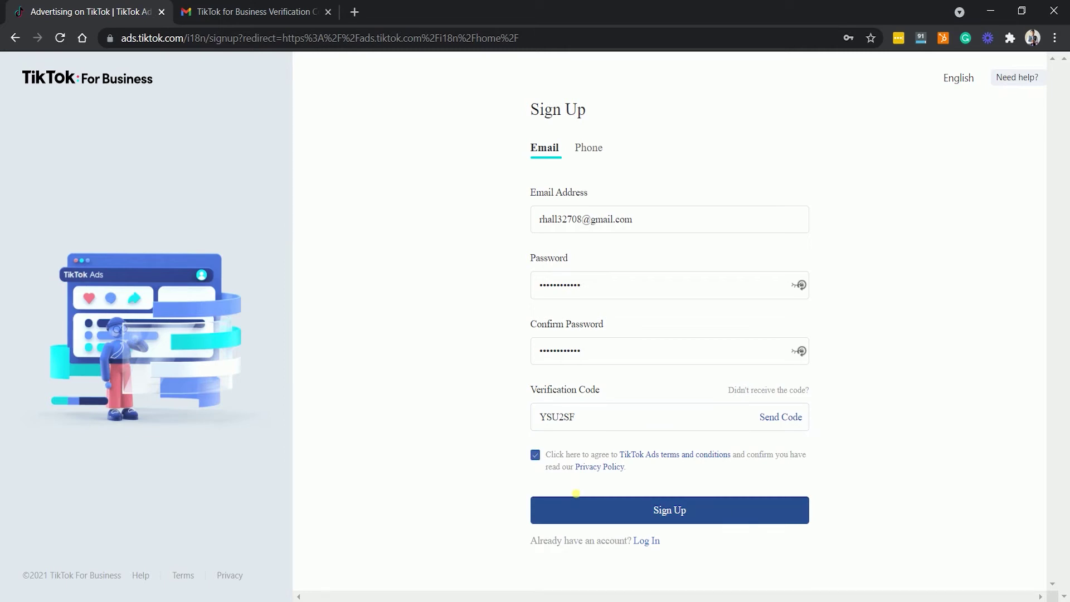
pyautogui.click(606, 512)
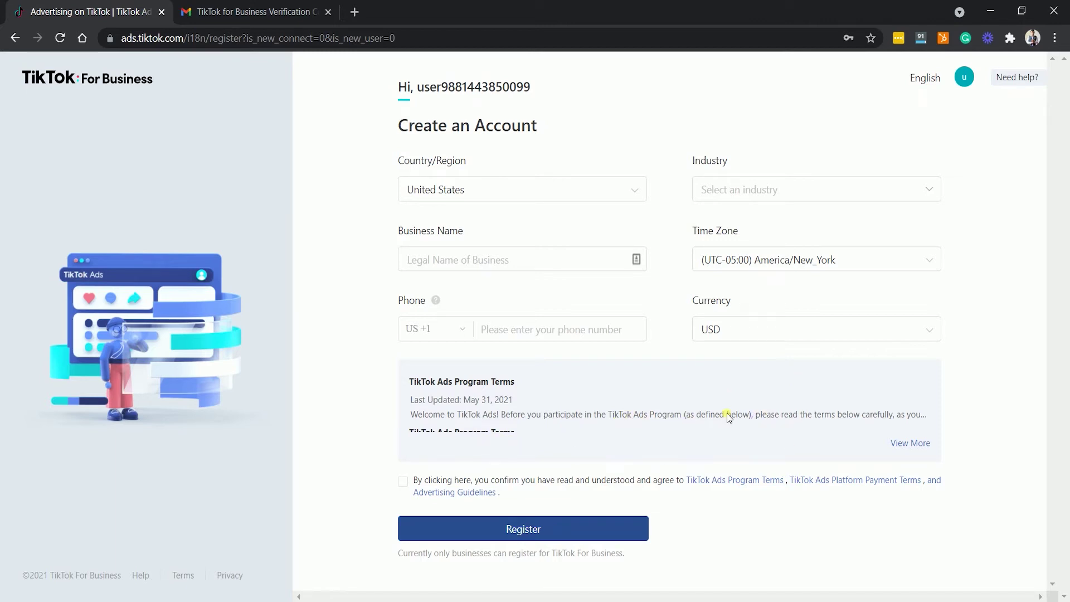
# Step: Choose industry Other, enter business name BT Tutorials, and register the account
pyautogui.click(811, 196)
pyautogui.click(782, 268)
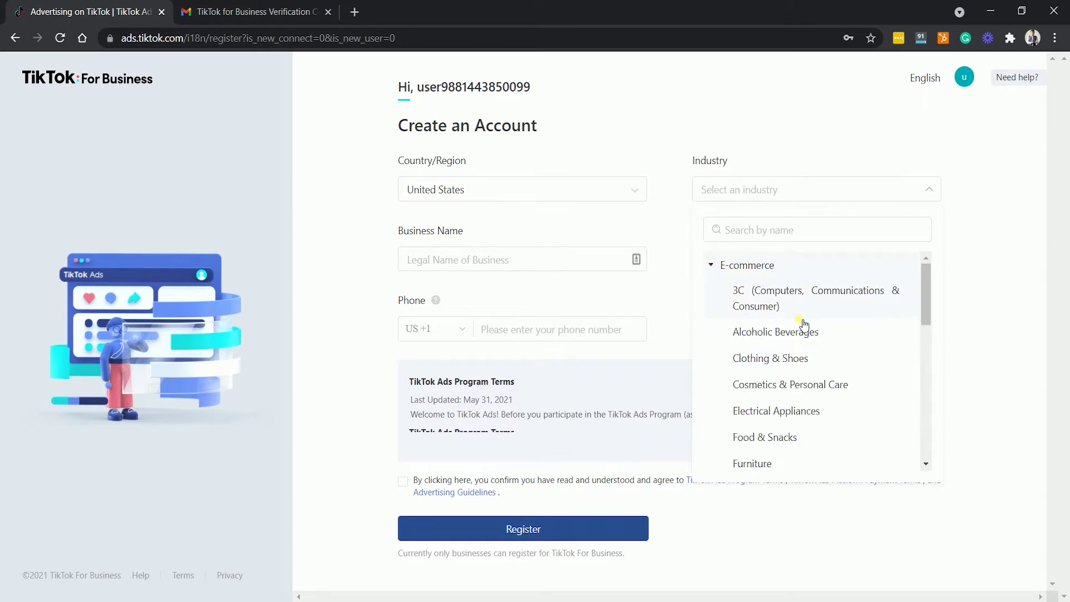
pyautogui.scroll(-1, 838, 339)
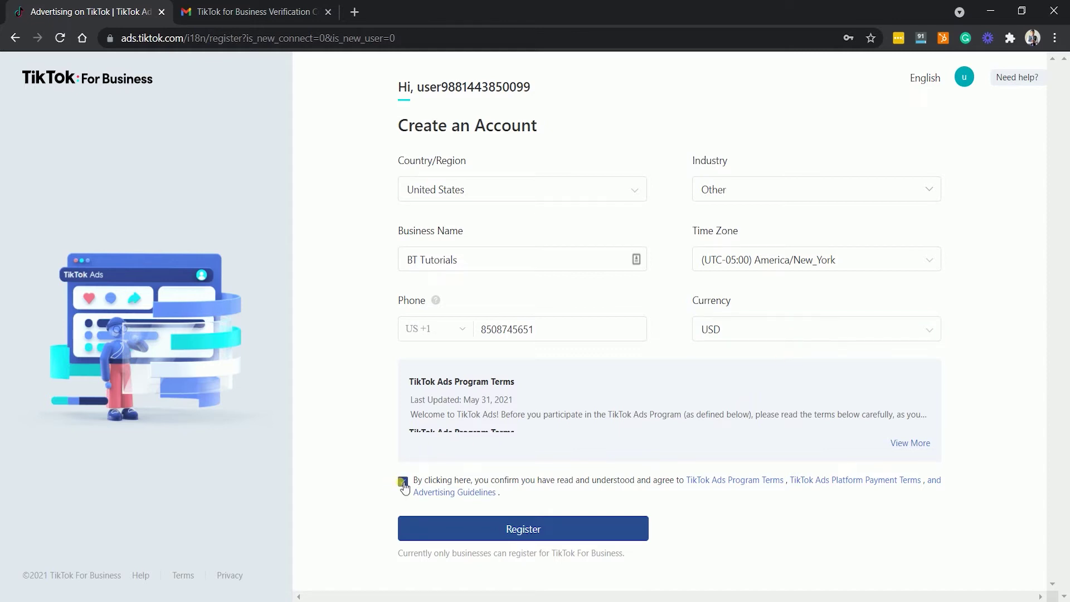
pyautogui.click(443, 524)
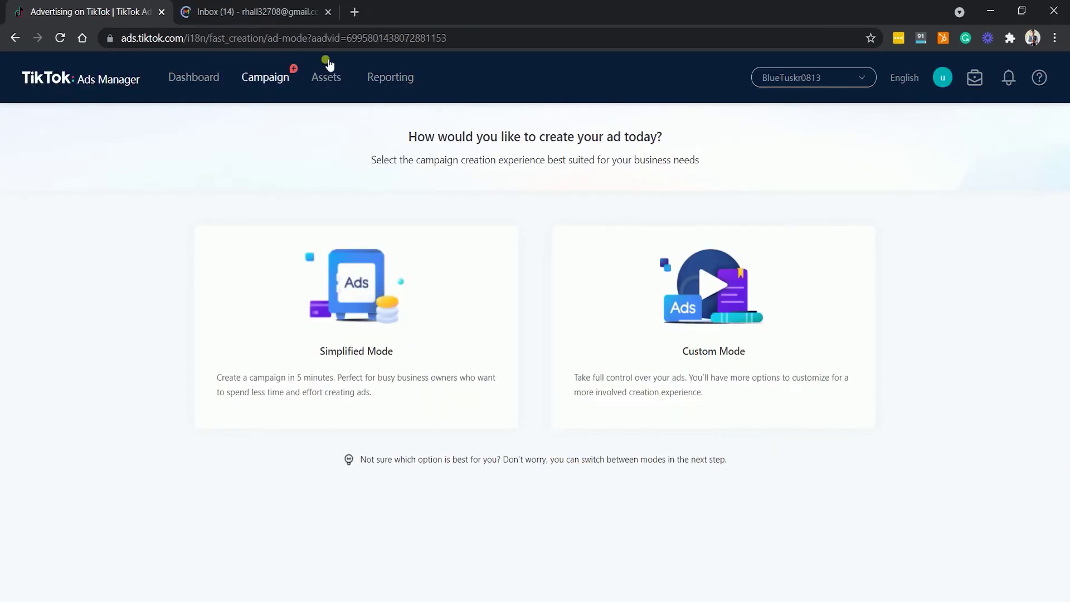
# Step: Go to the Ads Manager dashboard, with Shopify opening in a new tab
pyautogui.click(180, 87)
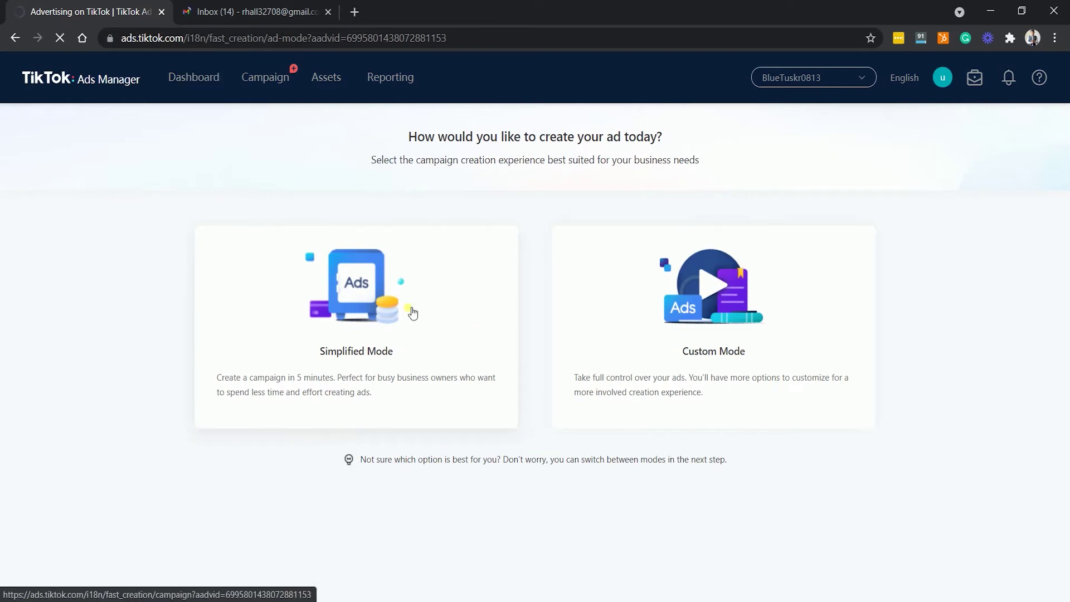
pyautogui.click(570, 298)
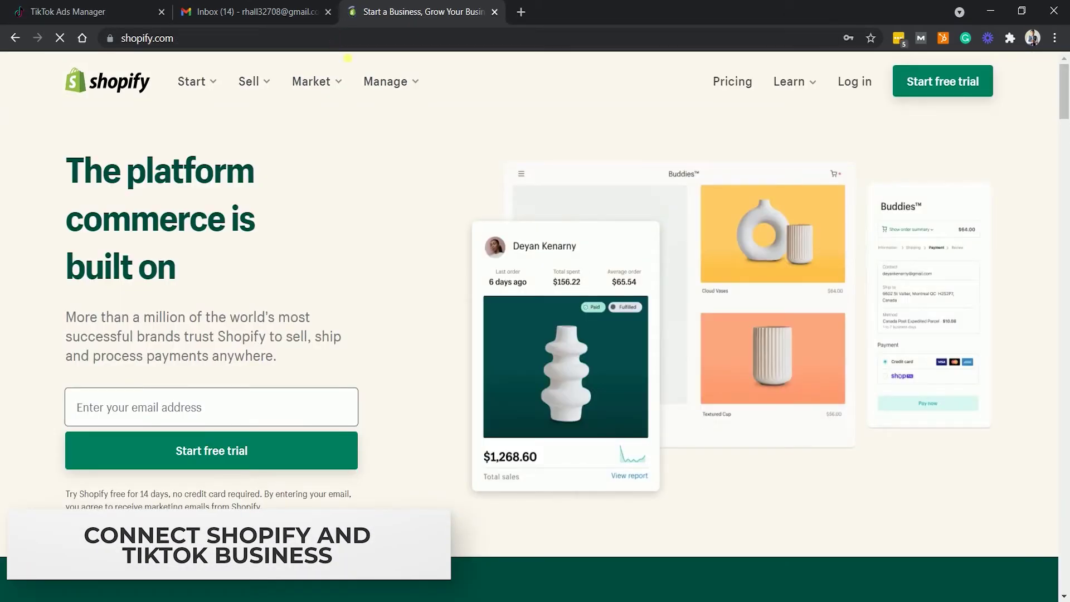
# Step: Log in to Shopify and open the BT-Ecommerce-Tutorials store's Apps section
pyautogui.doubleClick(192, 171)
pyautogui.click(297, 252)
pyautogui.click(854, 81)
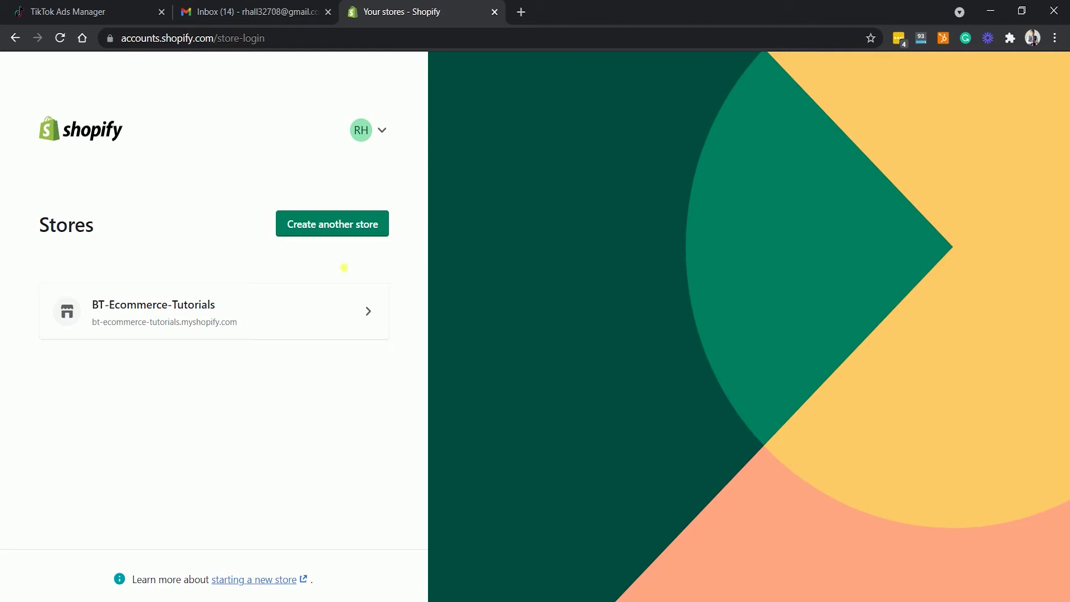
pyautogui.click(268, 311)
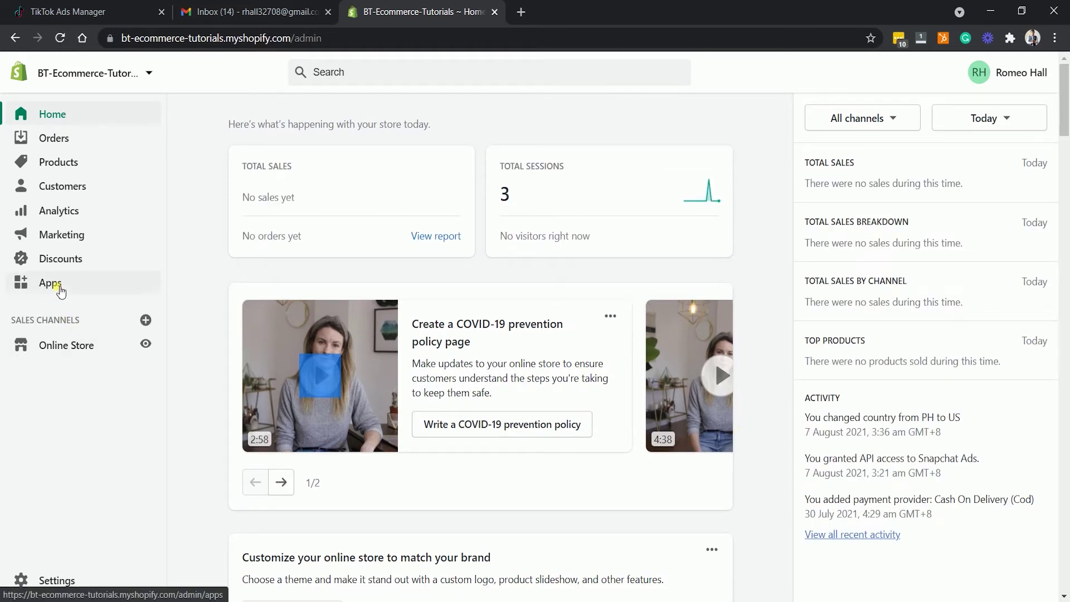
pyautogui.click(61, 286)
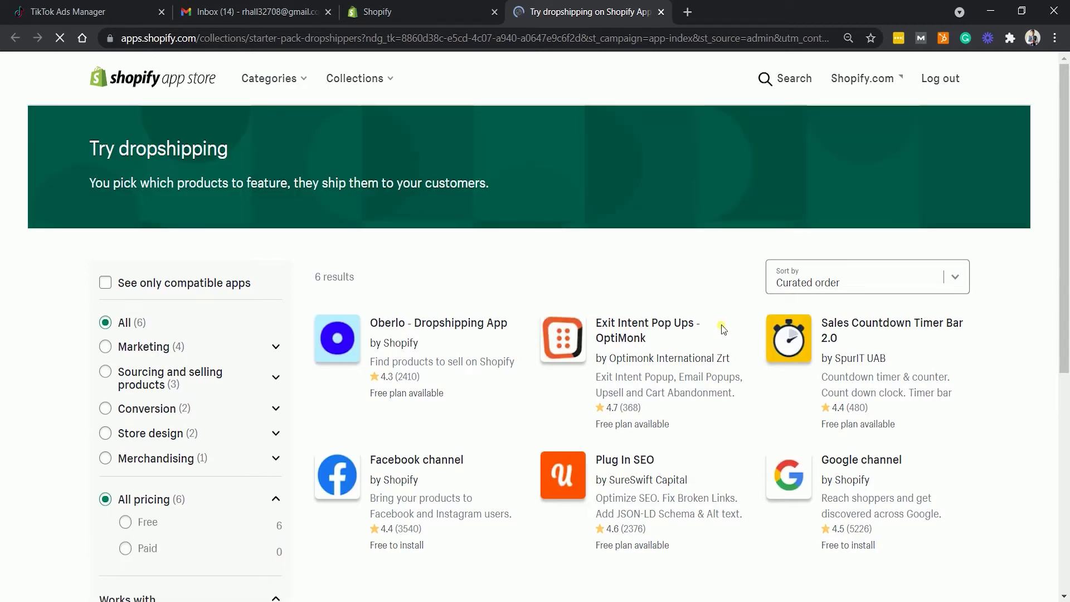
# Step: Search the App Store for 'Tiktok Ads' and add TikTok Inc.'s TikTok app
pyautogui.click(767, 83)
pyautogui.write('Tikto')
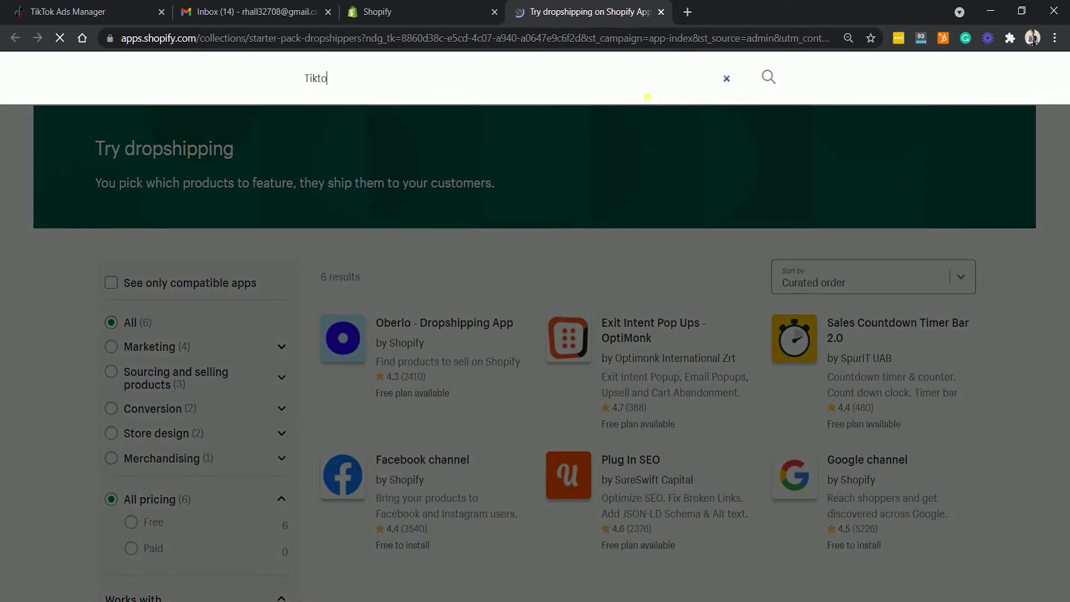
pyautogui.write('k Ads')
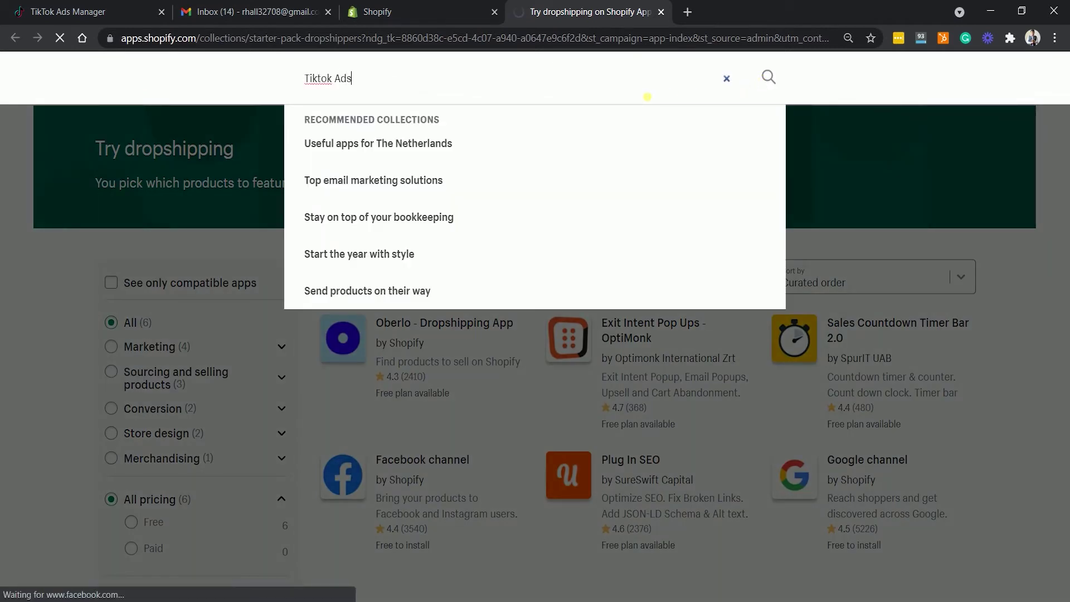
pyautogui.press('Return')
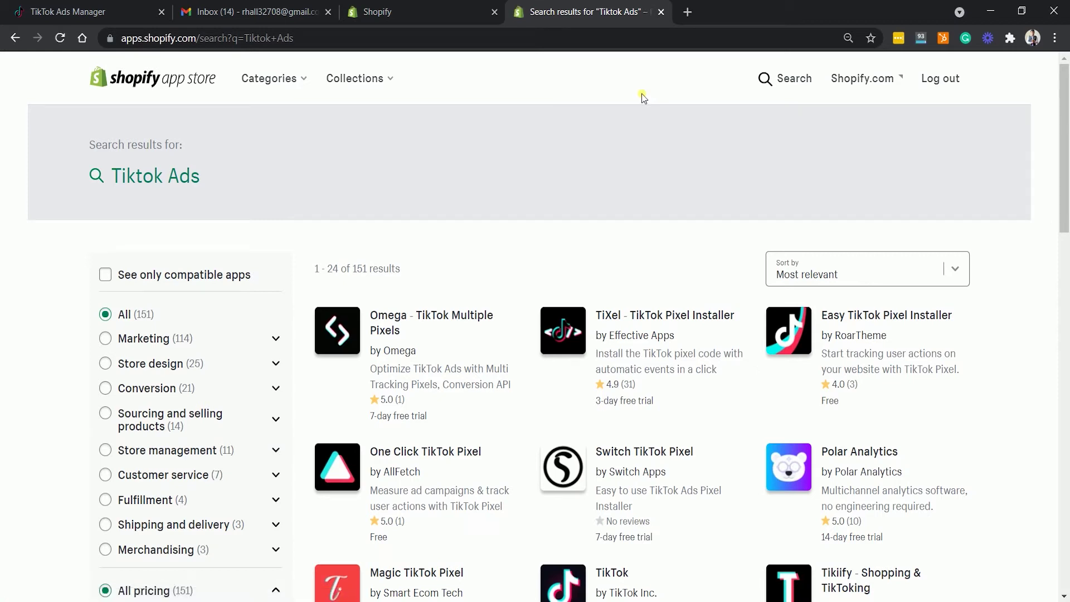
pyautogui.scroll(-2, 642, 96)
pyautogui.scroll(-1, 643, 168)
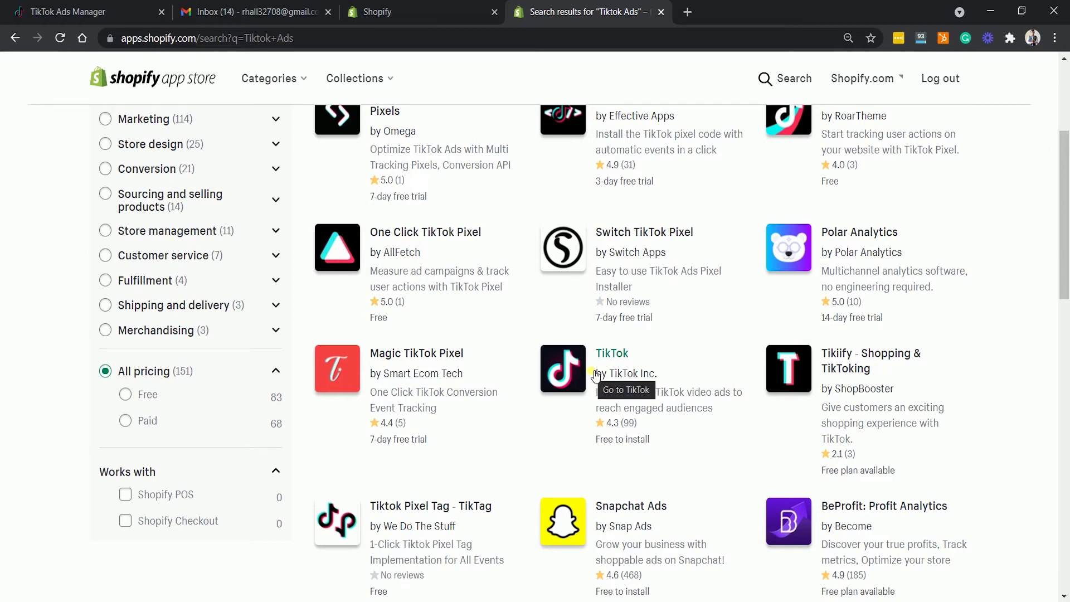
pyautogui.click(633, 373)
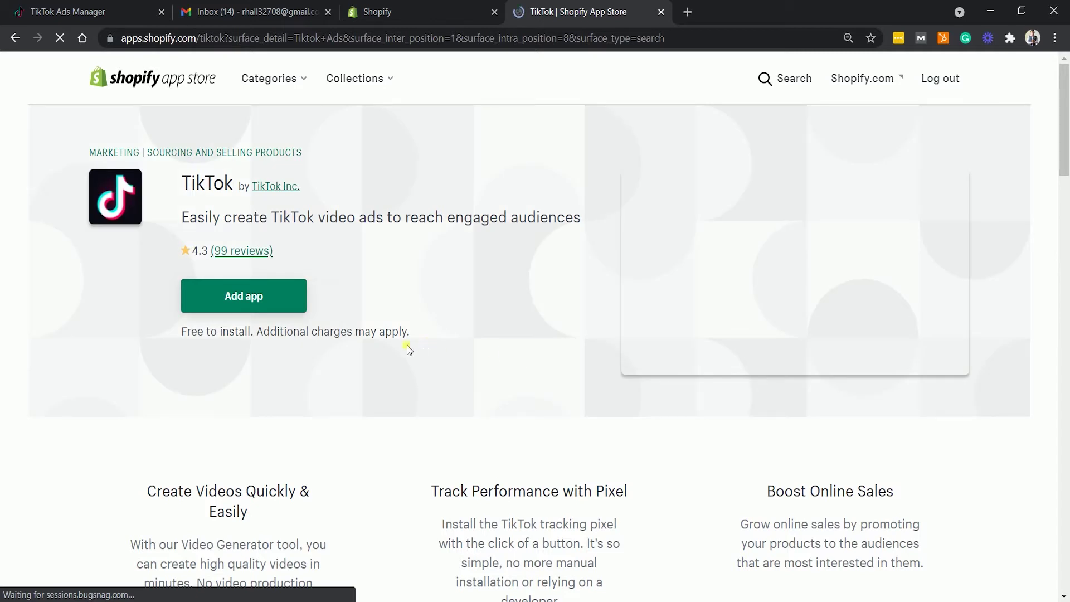
pyautogui.click(272, 308)
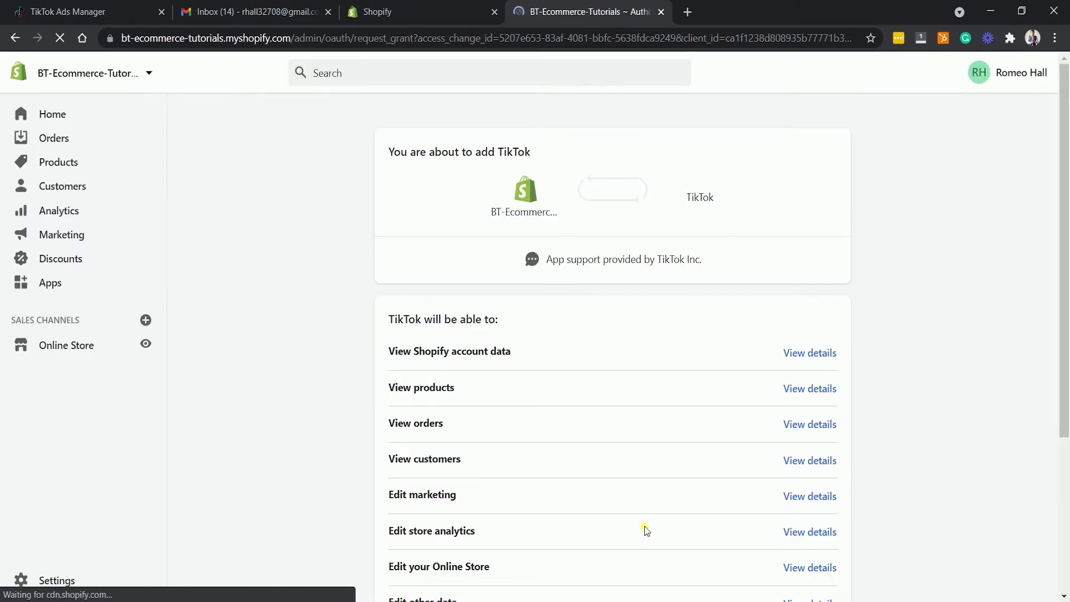
pyautogui.scroll(-5, 724, 358)
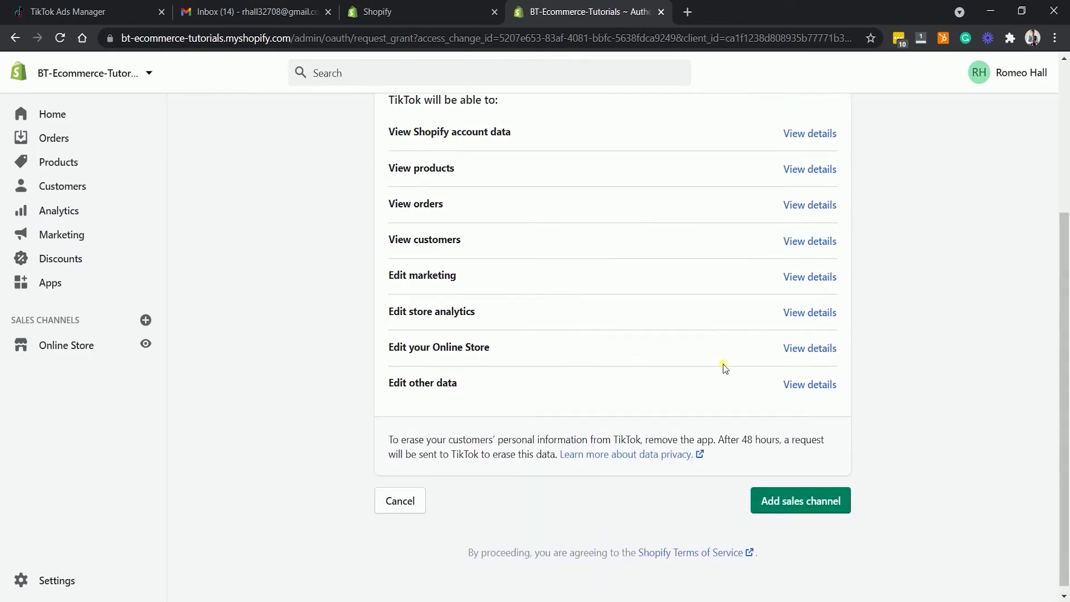
# Step: Approve the TikTok permissions by confirming Add sales channel
pyautogui.click(809, 502)
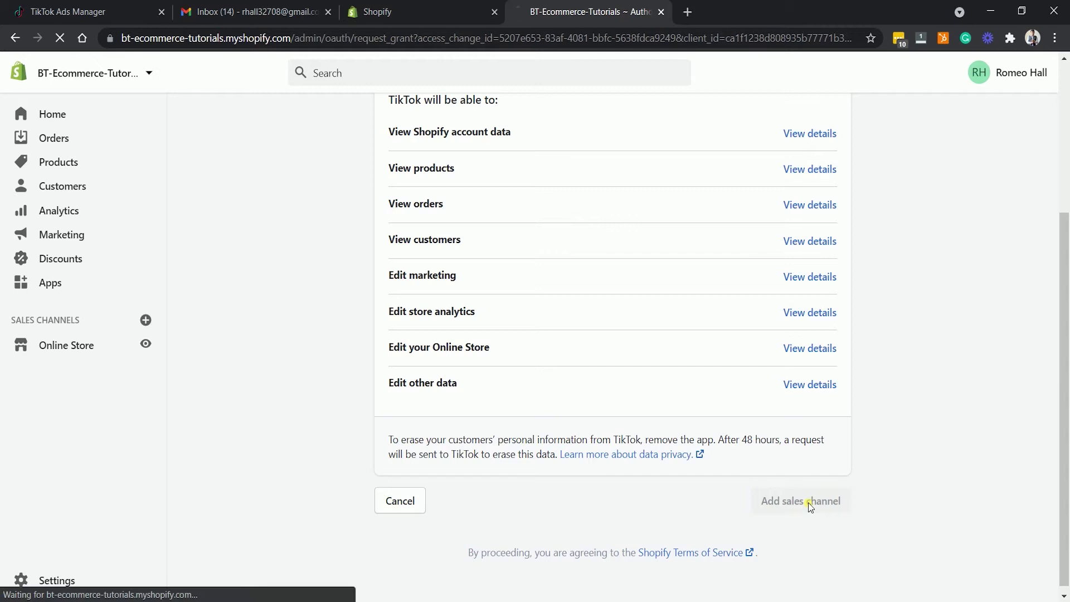
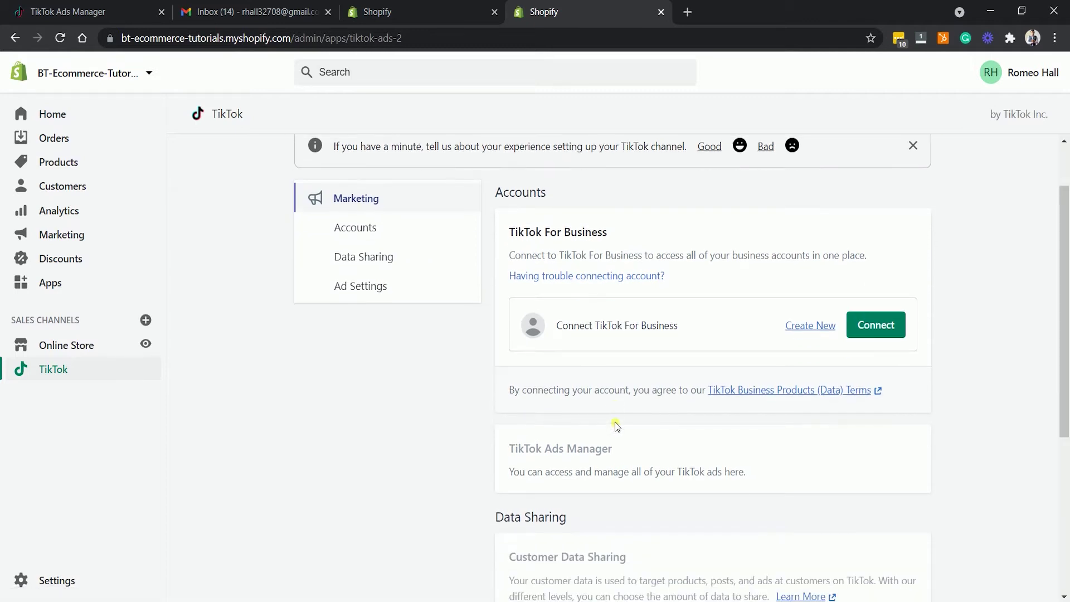
# Step: Authorize linking TikTok For Business to the Shopify store in the authorization popup
pyautogui.moveTo(300, 11)
pyautogui.mouseDown()
pyautogui.moveTo(679, 58)
pyautogui.moveTo(643, 53)
pyautogui.mouseUp()
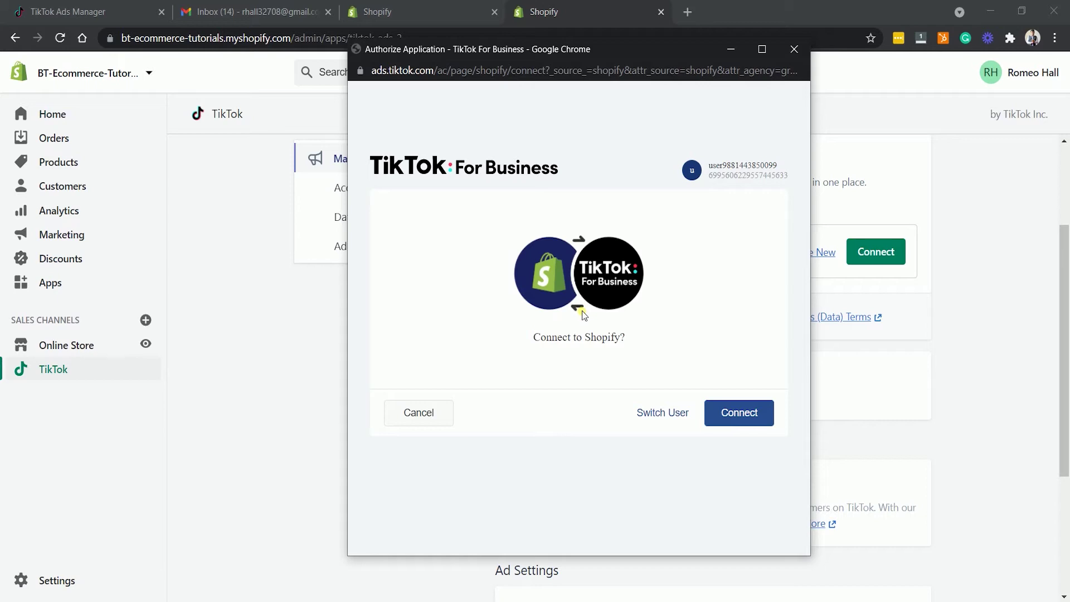
pyautogui.click(739, 412)
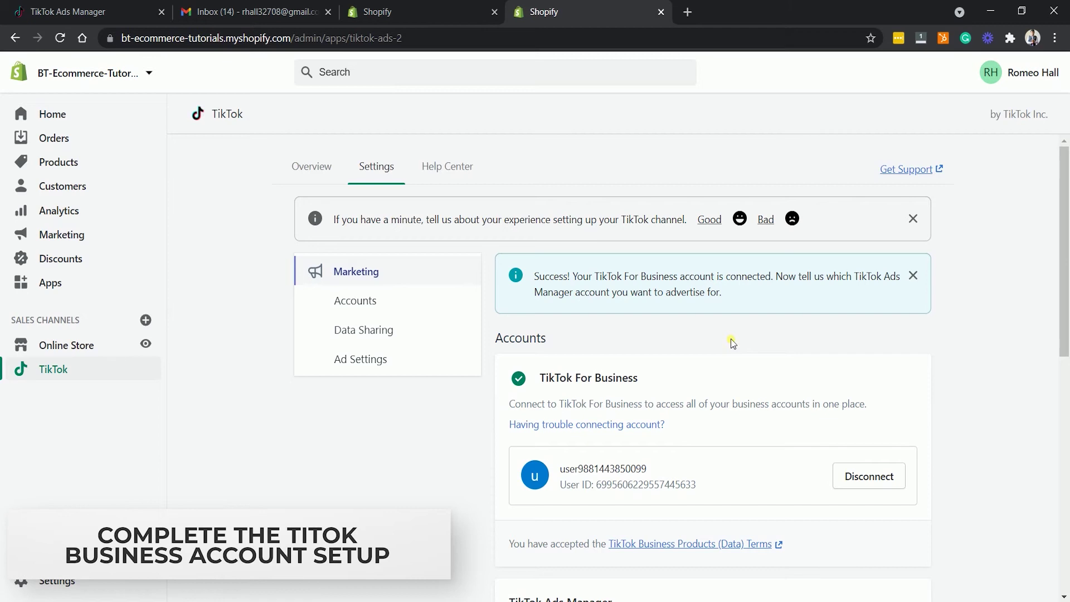
pyautogui.scroll(-2, 731, 341)
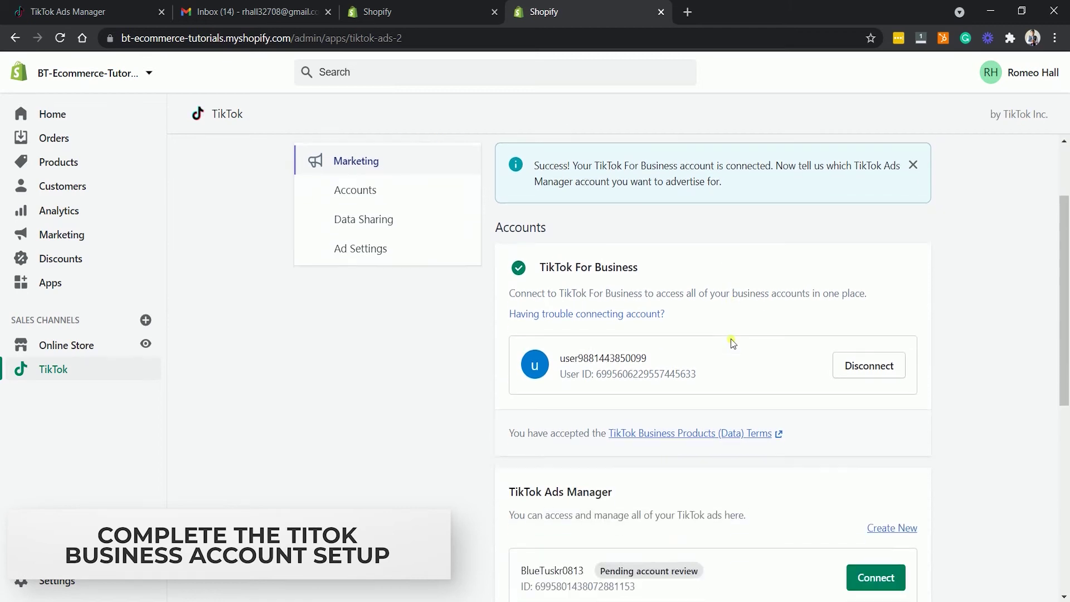
pyautogui.scroll(-1, 669, 343)
pyautogui.scroll(-2, 659, 368)
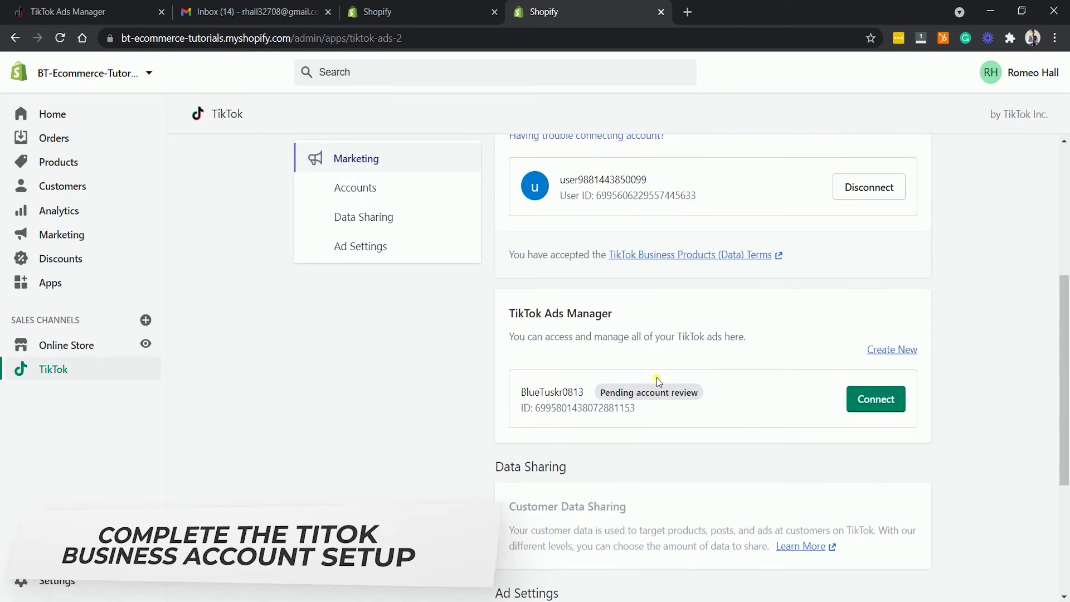
pyautogui.scroll(-2, 644, 393)
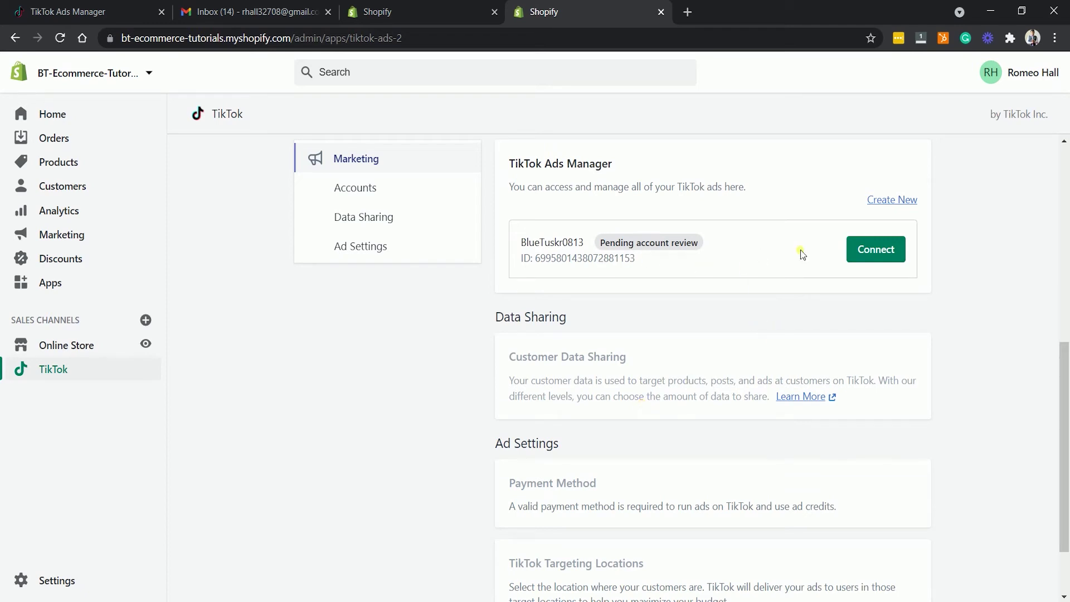
# Step: Connect the pending TikTok Ads Manager account and open its business information form
pyautogui.click(869, 249)
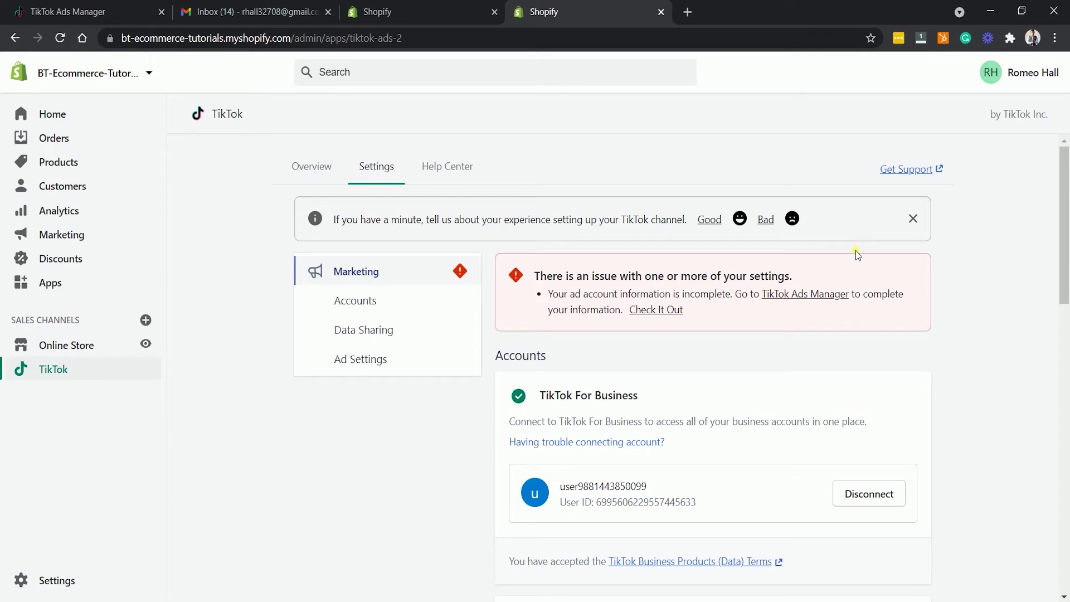
pyautogui.click(818, 294)
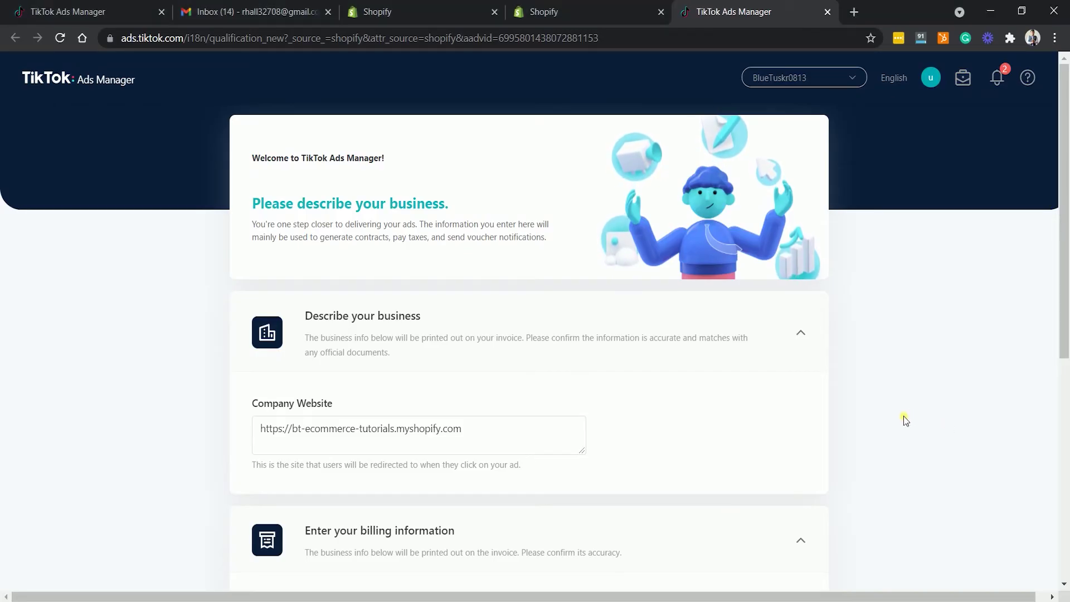
pyautogui.scroll(-2, 911, 419)
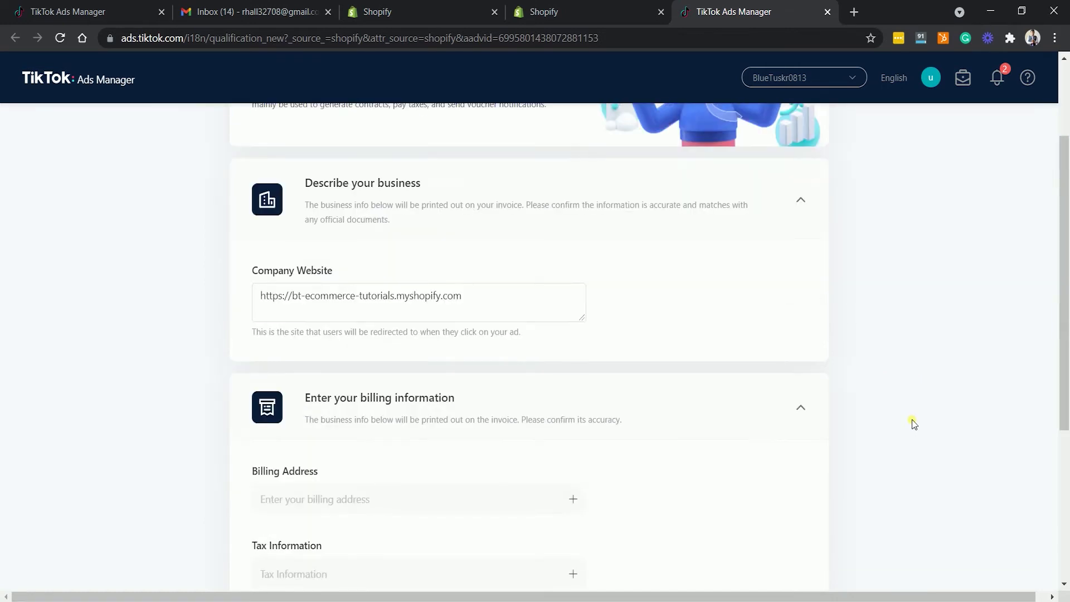
pyautogui.scroll(-1, 912, 419)
pyautogui.scroll(-3, 501, 349)
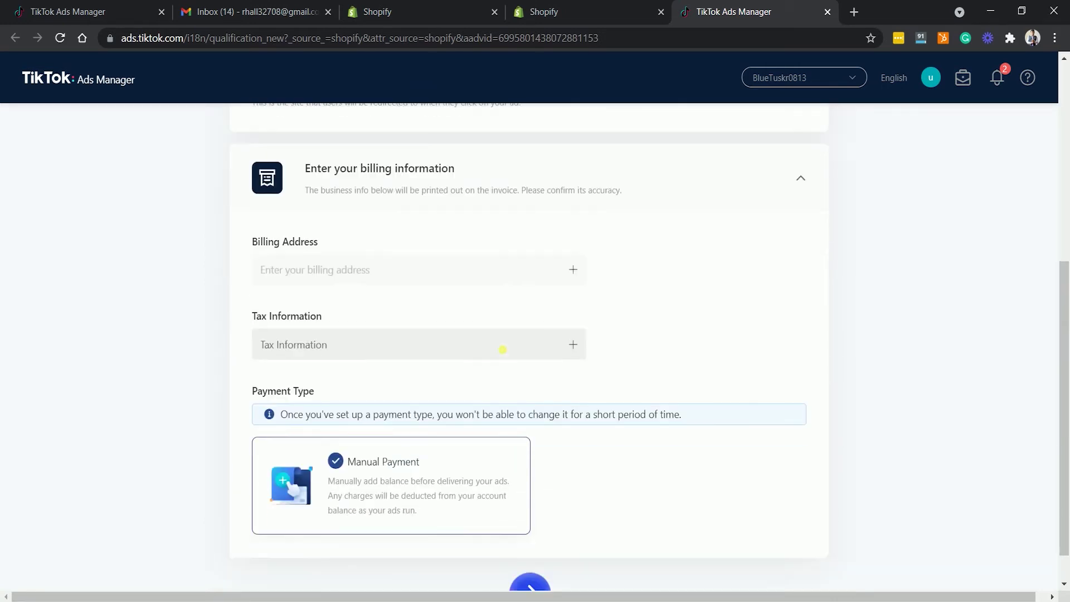
pyautogui.scroll(-1, 501, 349)
pyautogui.click(442, 240)
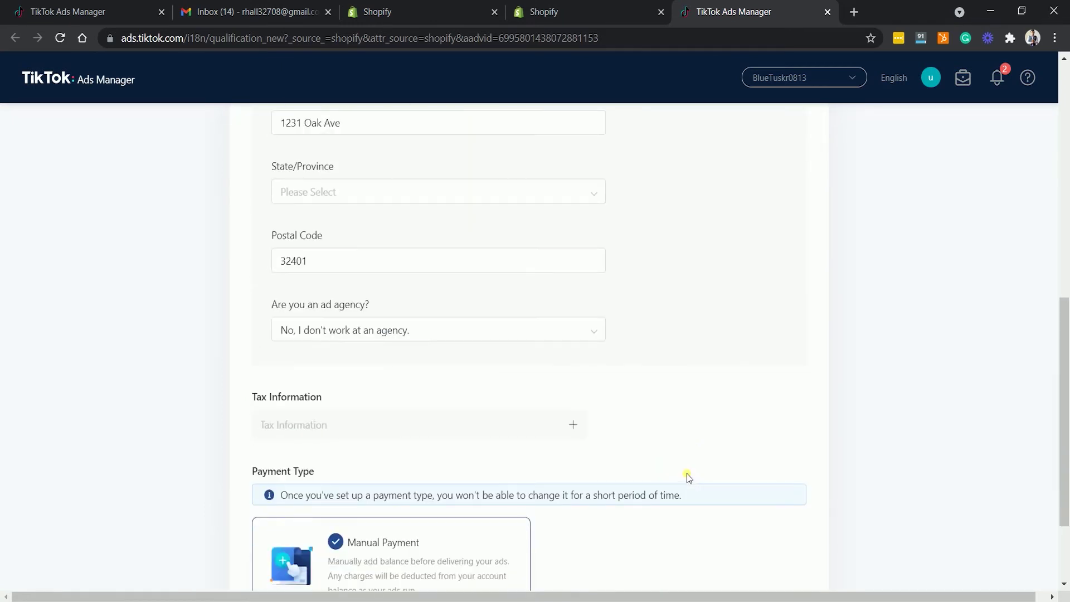
pyautogui.scroll(-1, 687, 474)
pyautogui.click(514, 351)
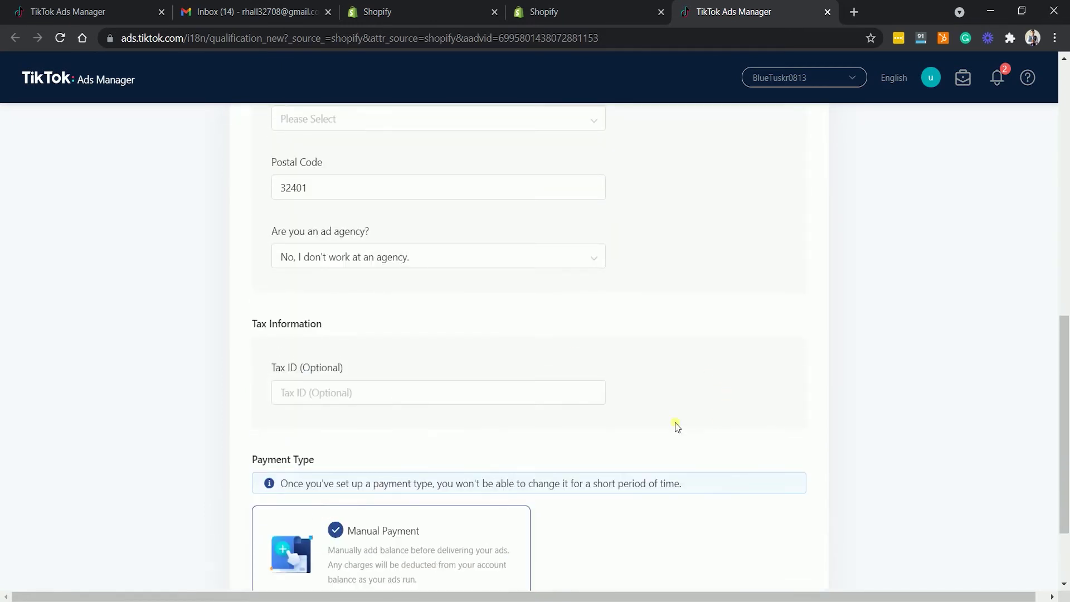
pyautogui.scroll(-2, 647, 407)
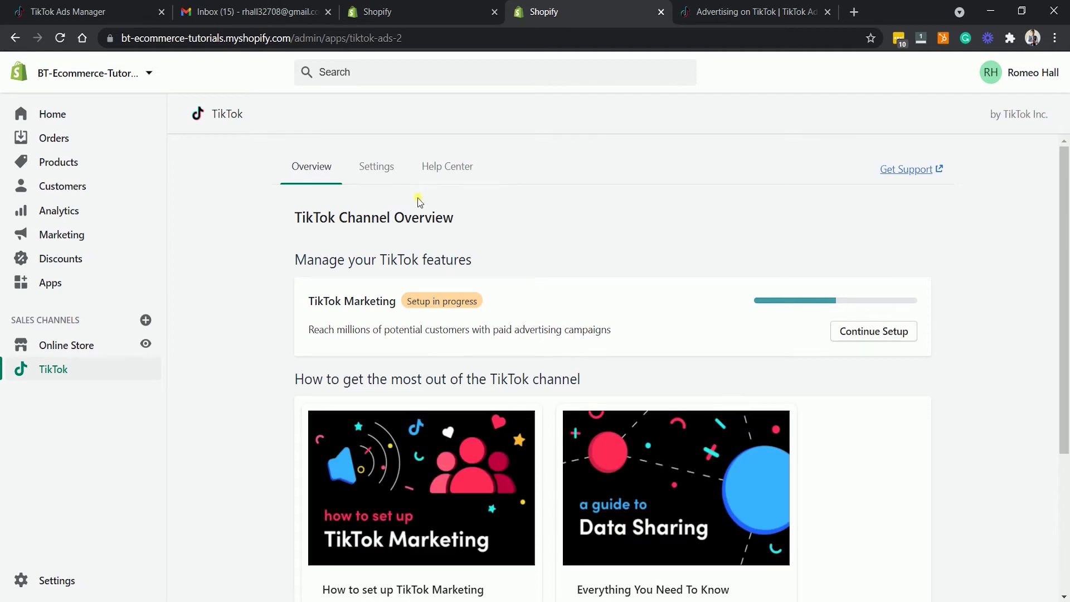
# Step: Choose the Maximum customer data sharing level in the TikTok channel settings
pyautogui.click(376, 167)
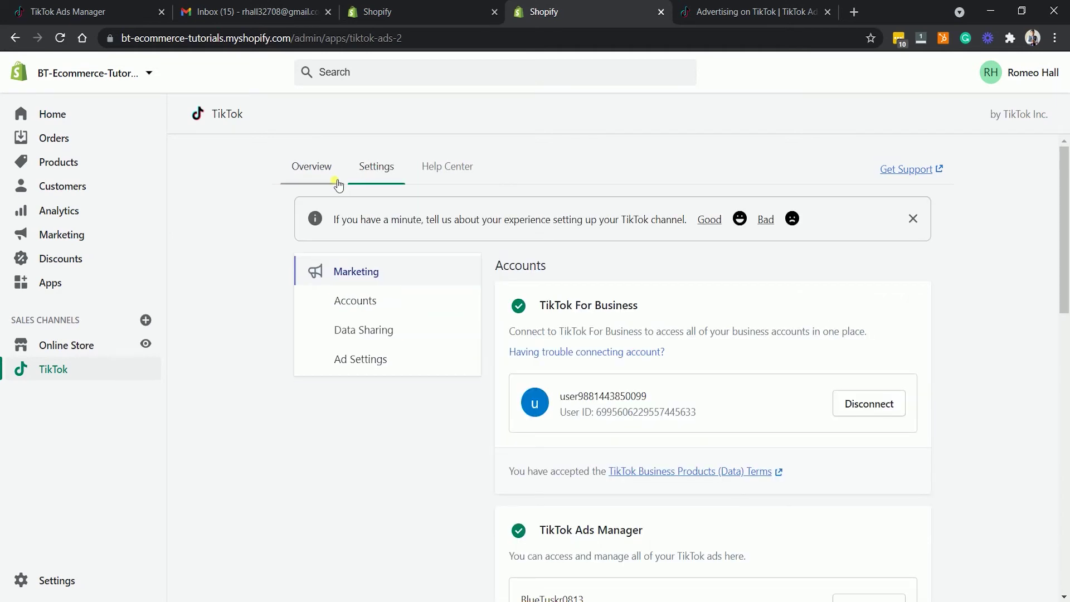
pyautogui.scroll(-4, 585, 335)
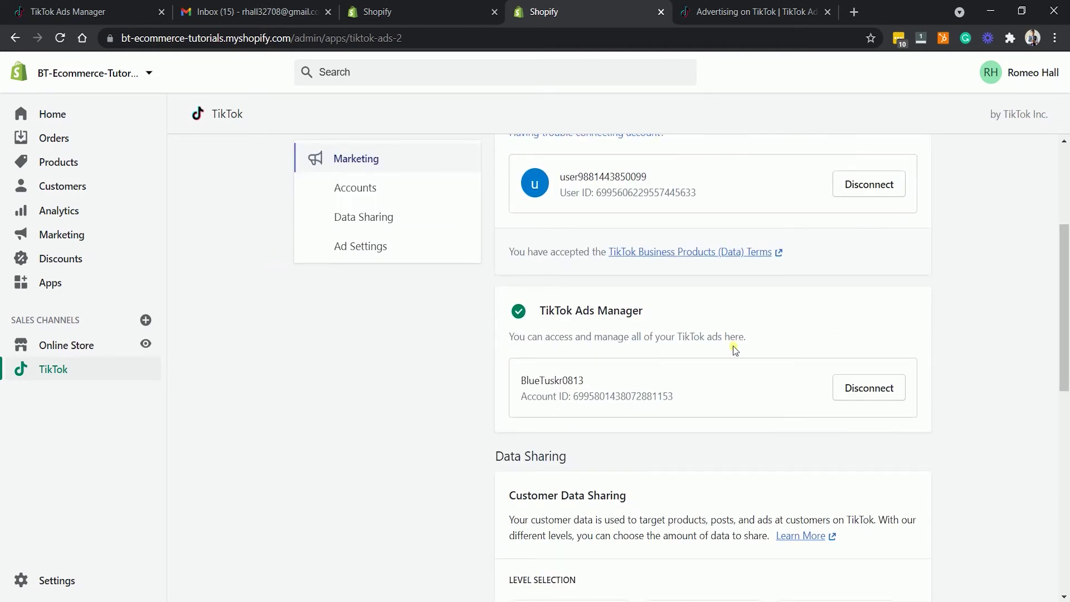
pyautogui.scroll(-1, 689, 392)
pyautogui.scroll(-3, 689, 392)
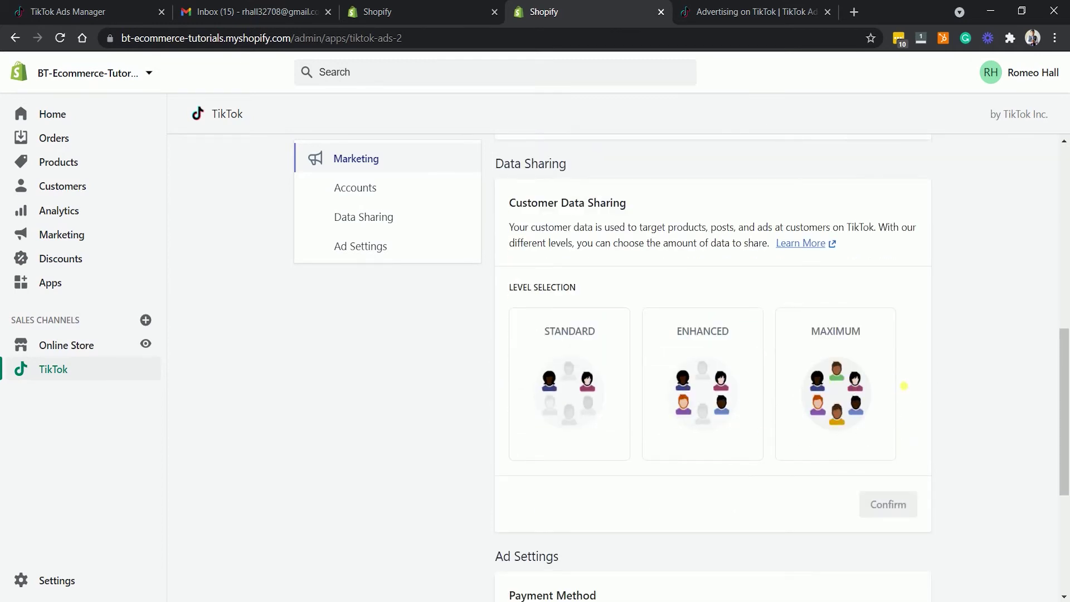
pyautogui.scroll(-2, 946, 390)
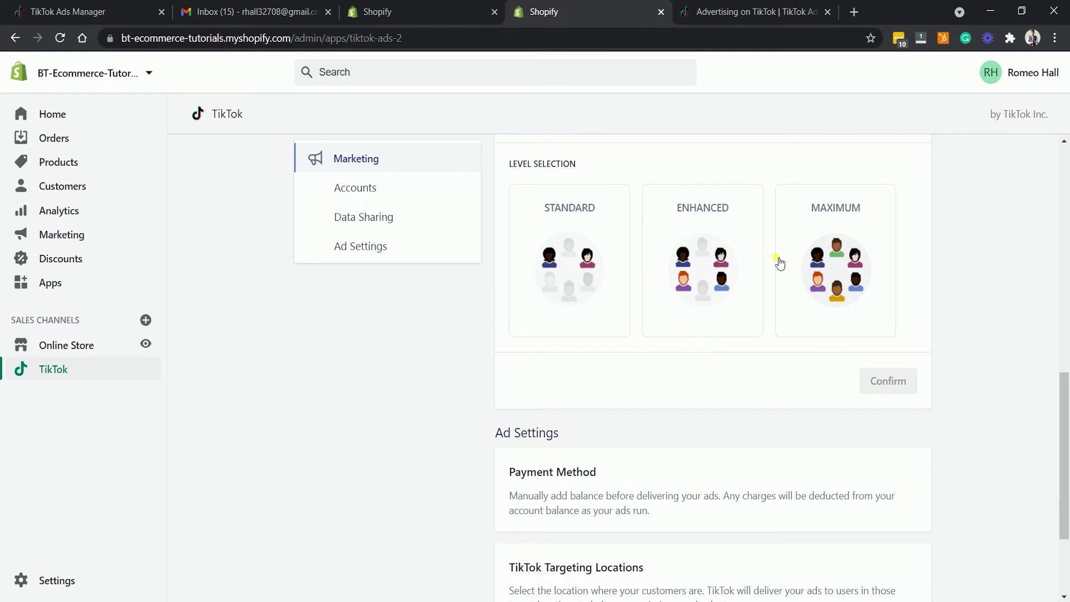
pyautogui.click(857, 267)
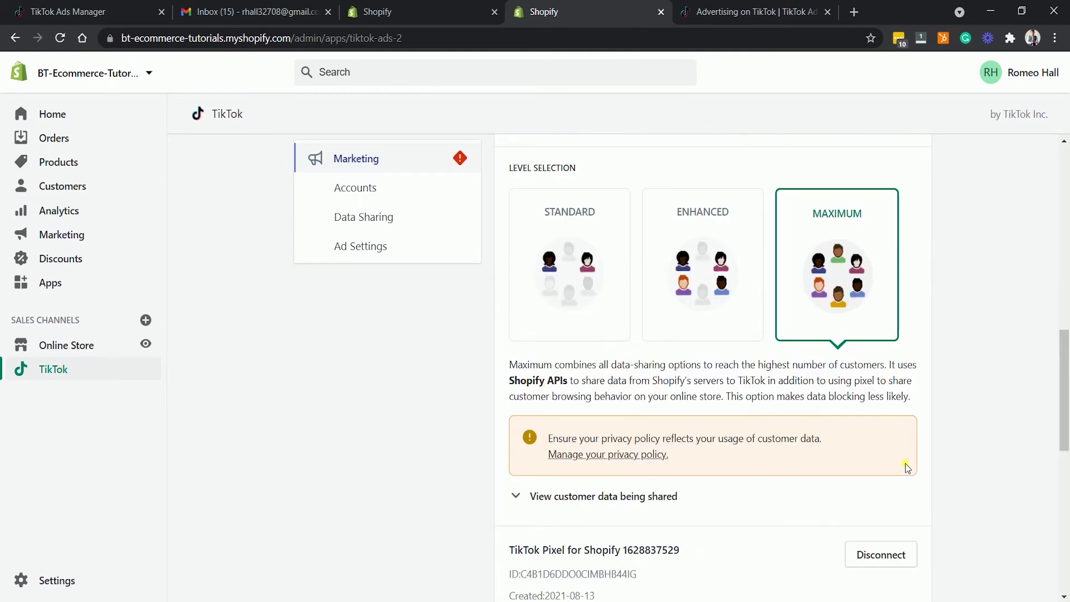
pyautogui.scroll(-2, 906, 466)
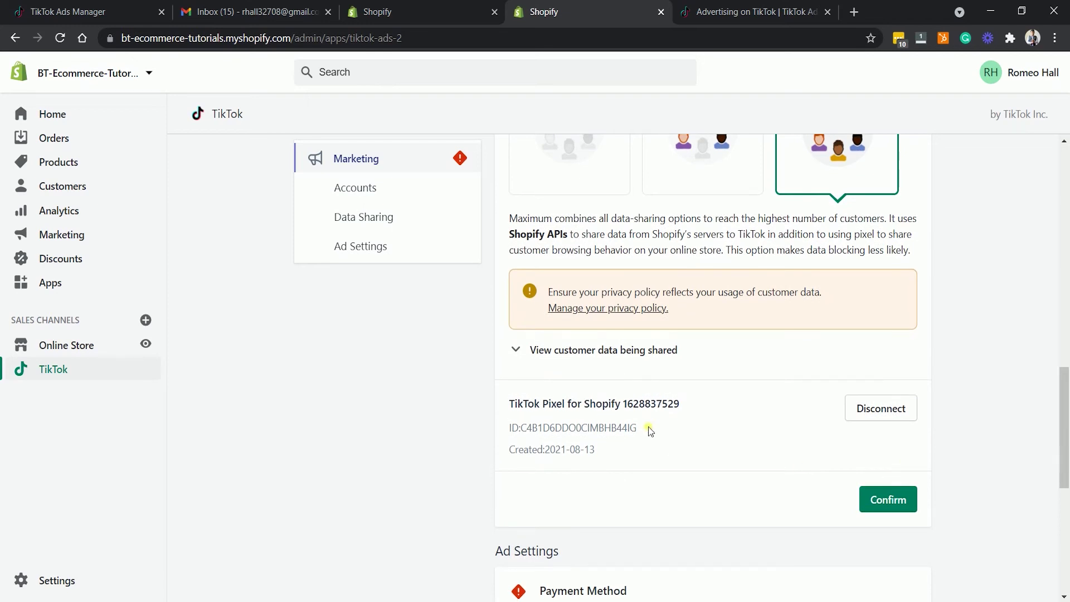
pyautogui.scroll(-1, 586, 425)
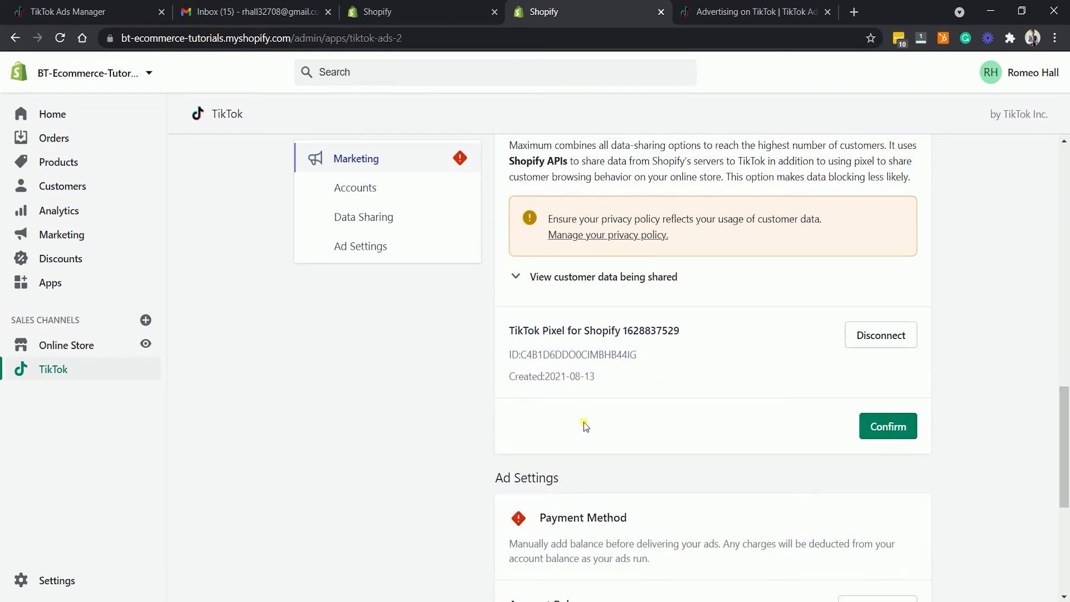
pyautogui.scroll(1, 586, 426)
pyautogui.scroll(-2, 779, 500)
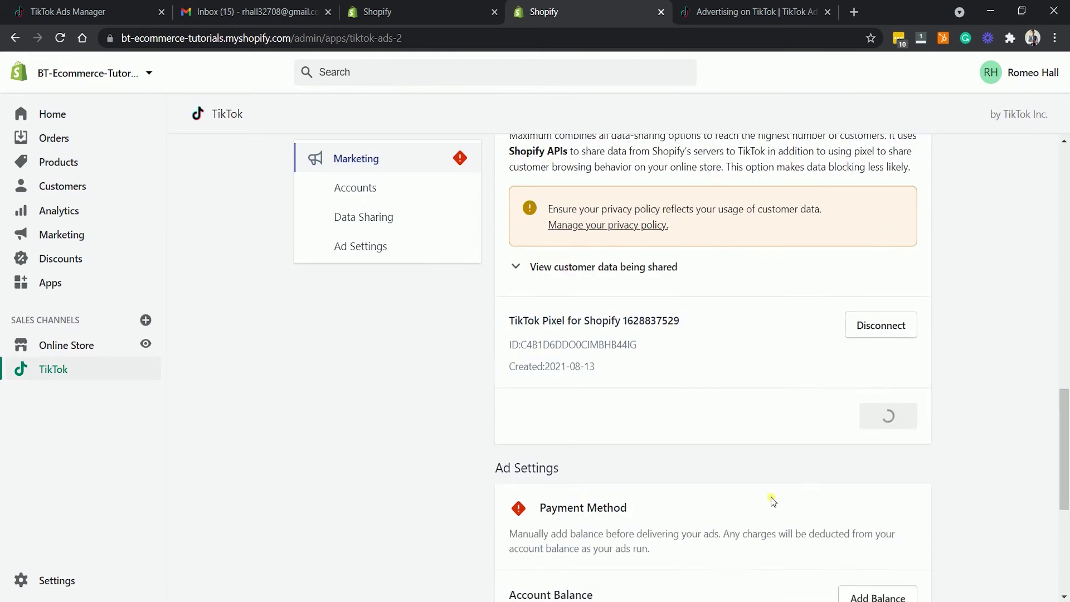
pyautogui.scroll(-2, 769, 494)
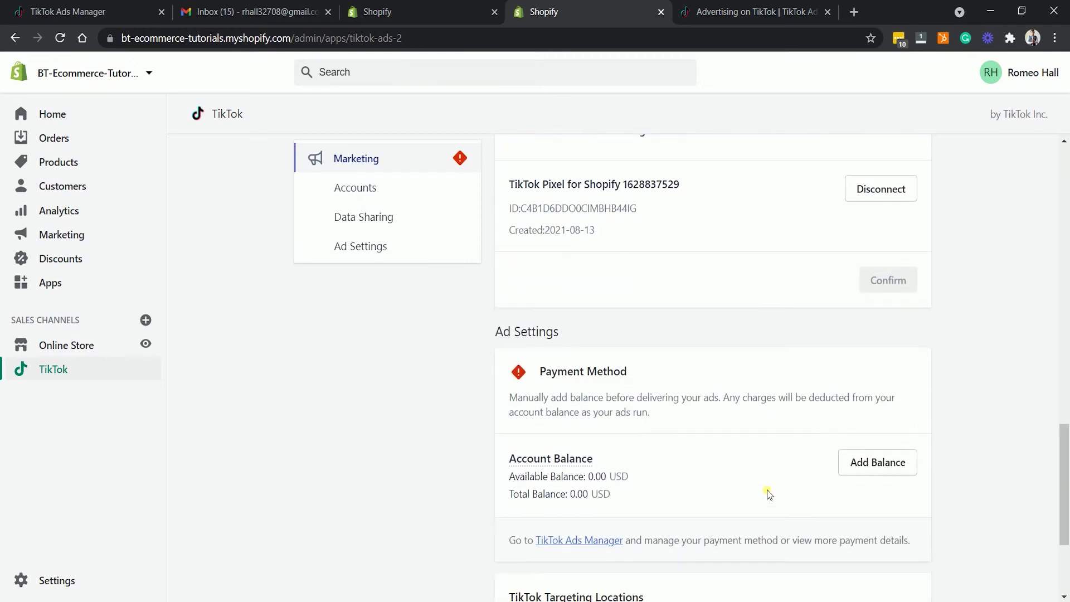
pyautogui.scroll(-1, 768, 494)
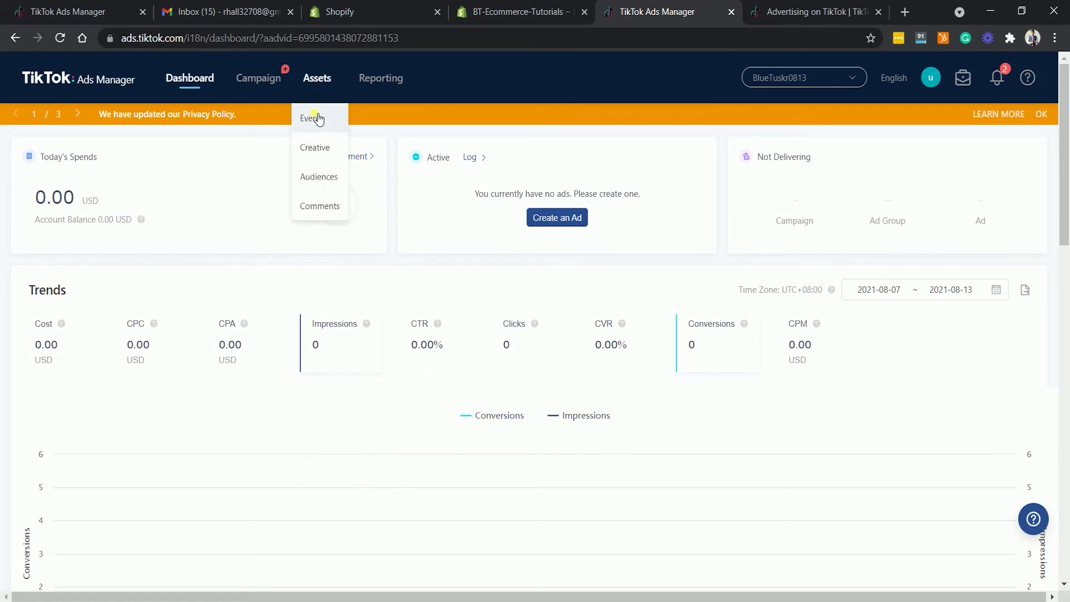
# Step: Show the Website Pixel list in Events Manager and skip the Updates overview
pyautogui.click(314, 118)
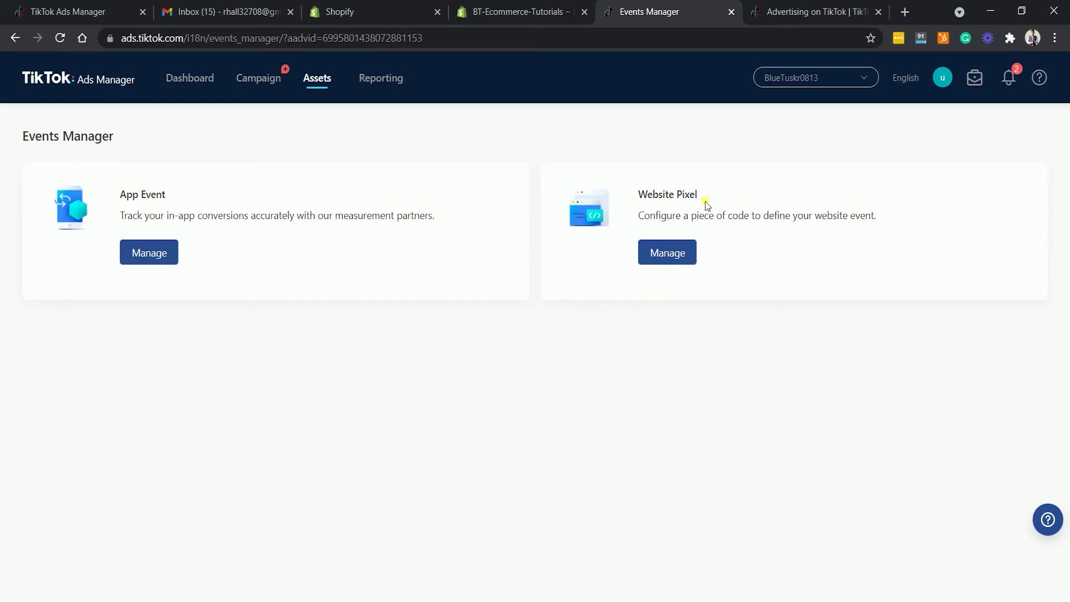
pyautogui.click(668, 253)
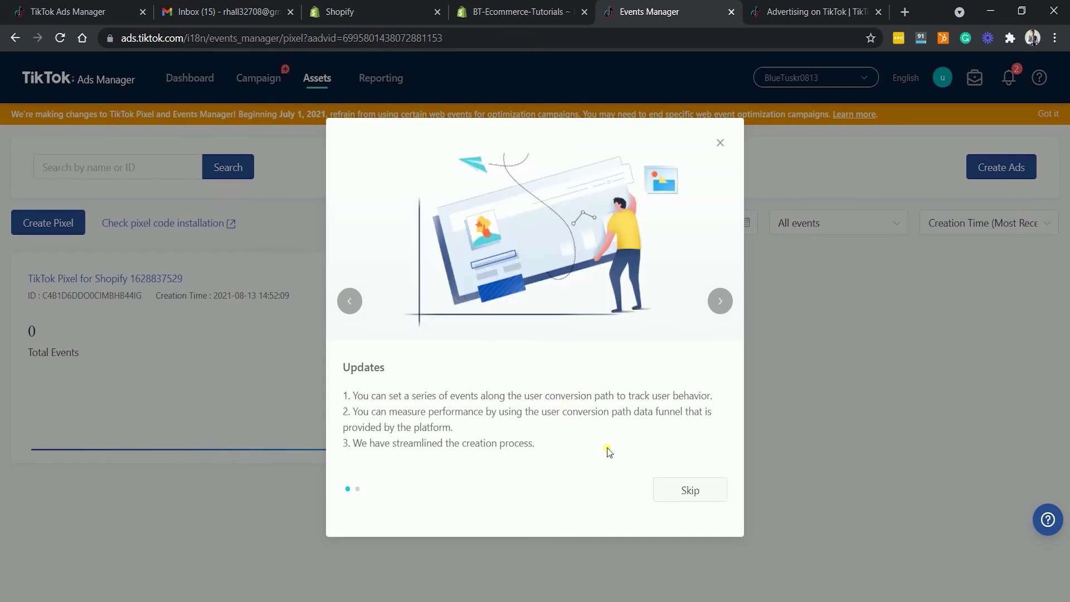
pyautogui.click(678, 490)
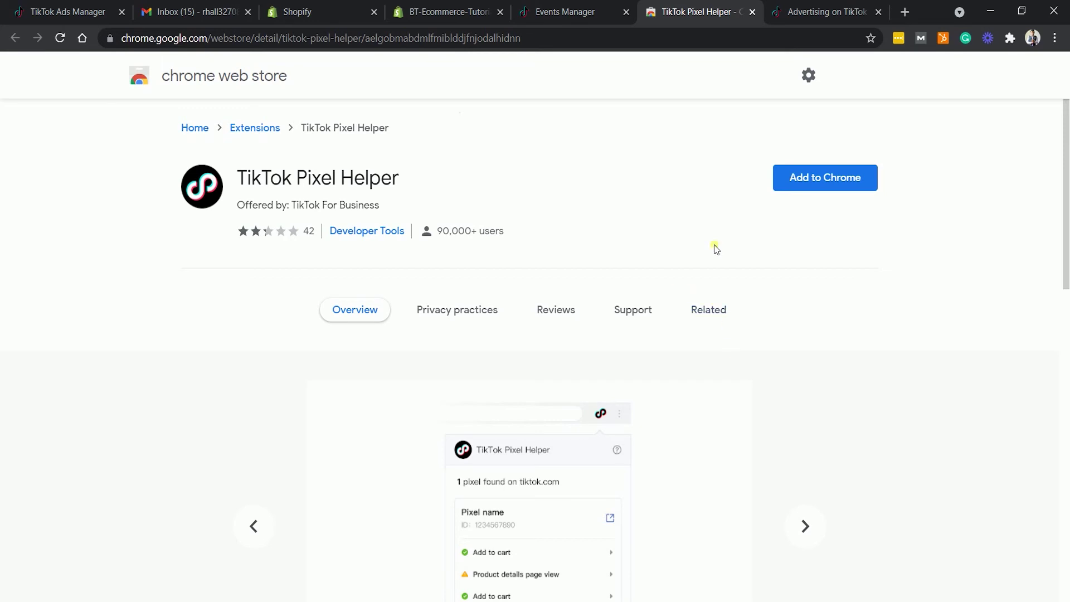
# Step: Add the TikTok Pixel Helper extension to Chrome
pyautogui.click(800, 182)
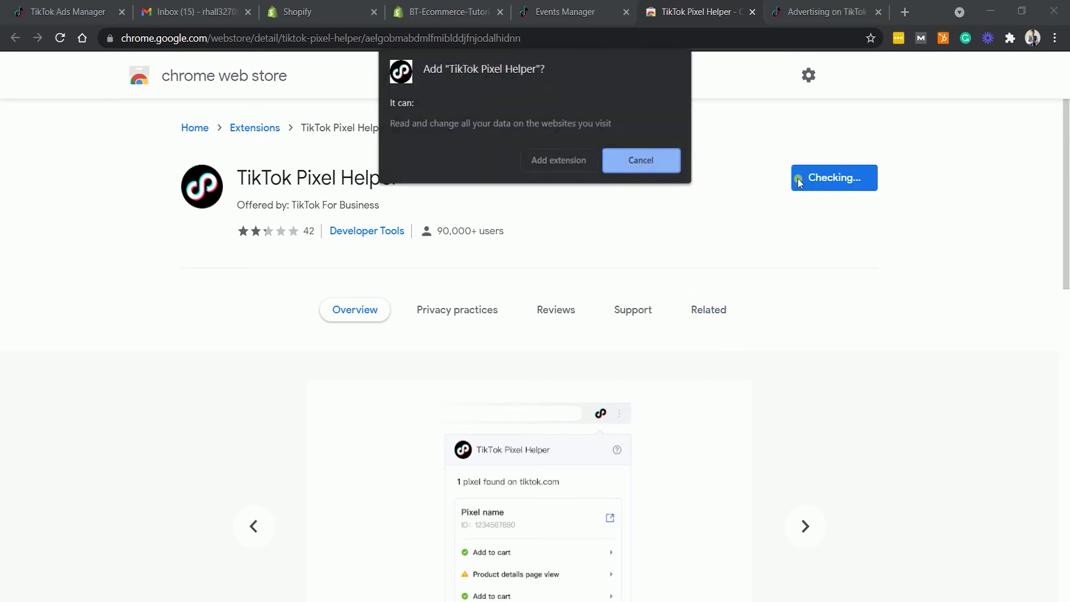
pyautogui.click(560, 163)
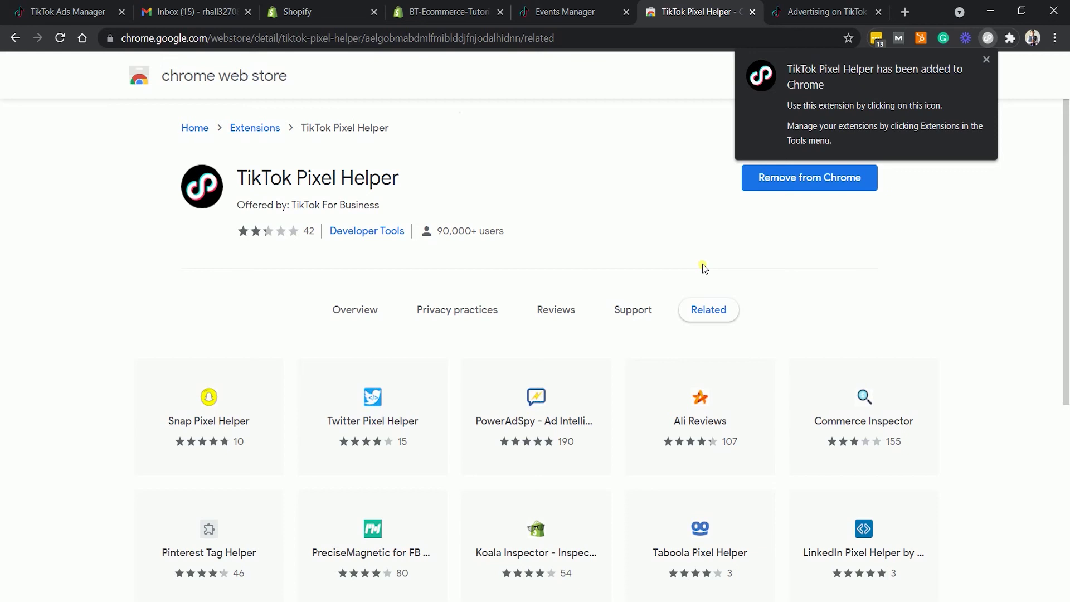
pyautogui.click(985, 65)
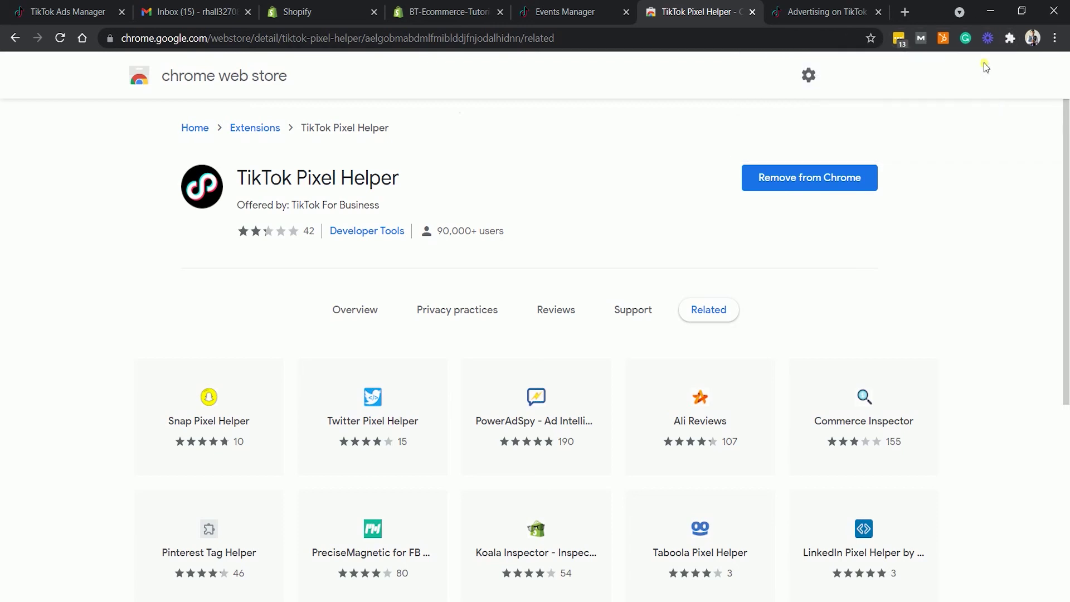
# Step: Pin TikTok Pixel Helper to the toolbar and check the current page for pixels
pyautogui.click(1009, 38)
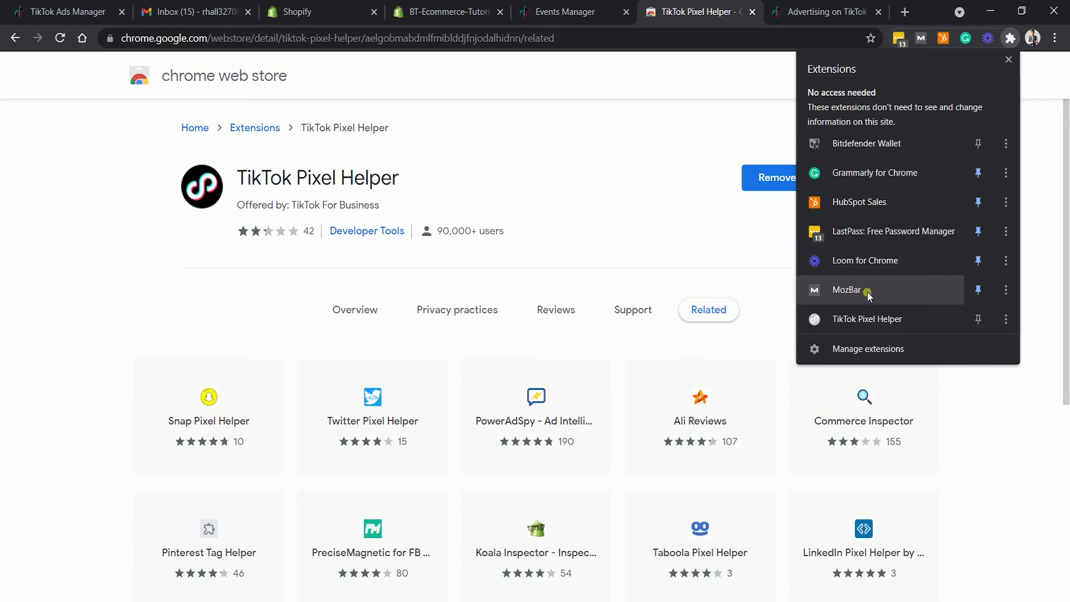
pyautogui.click(979, 320)
pyautogui.click(999, 380)
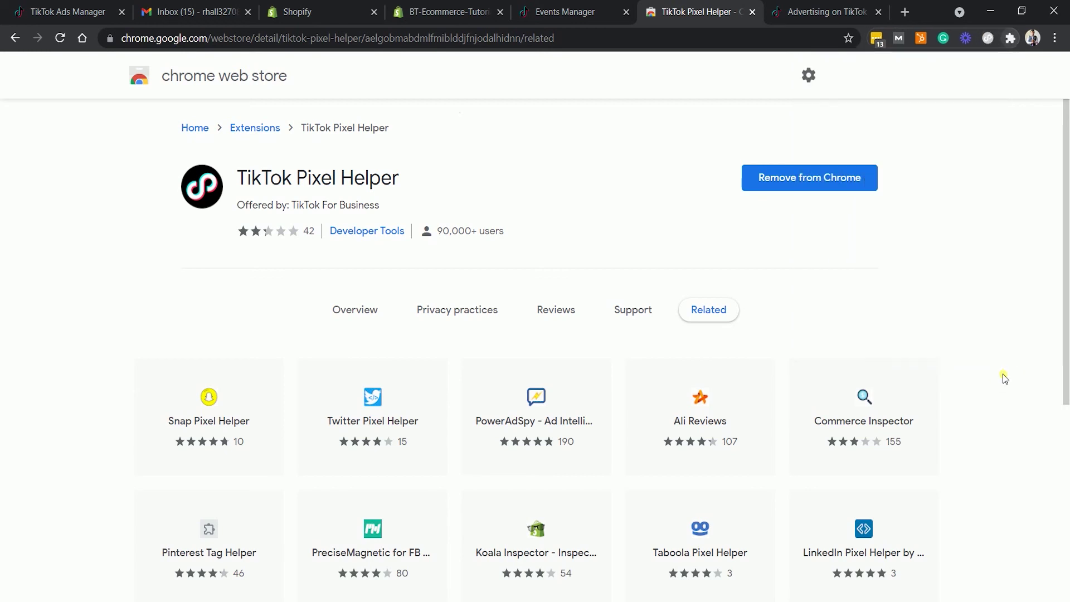
pyautogui.click(987, 39)
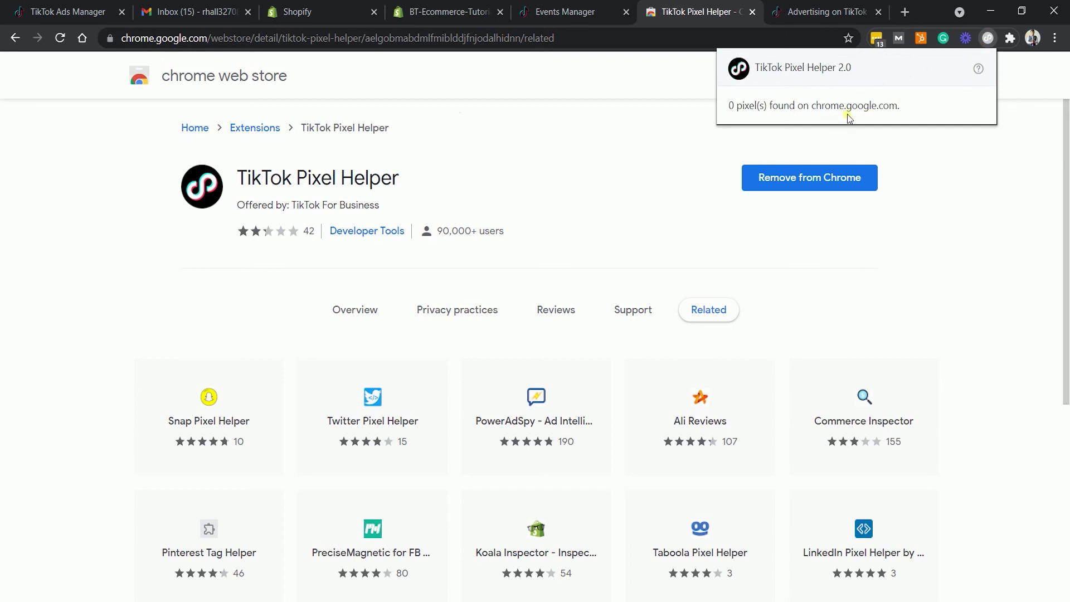
pyautogui.click(578, 160)
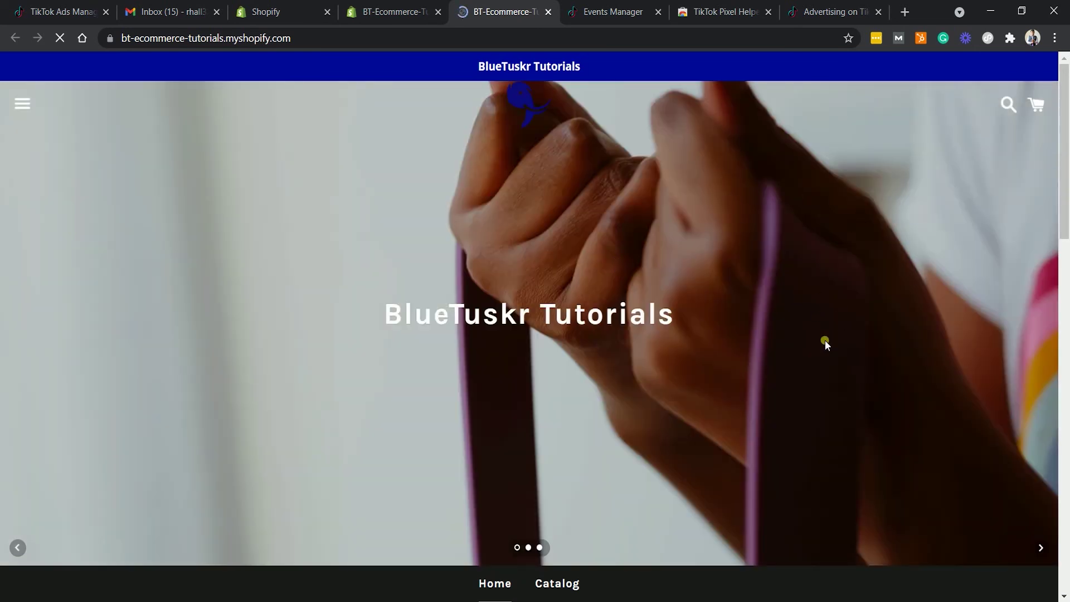
pyautogui.scroll(-2, 824, 342)
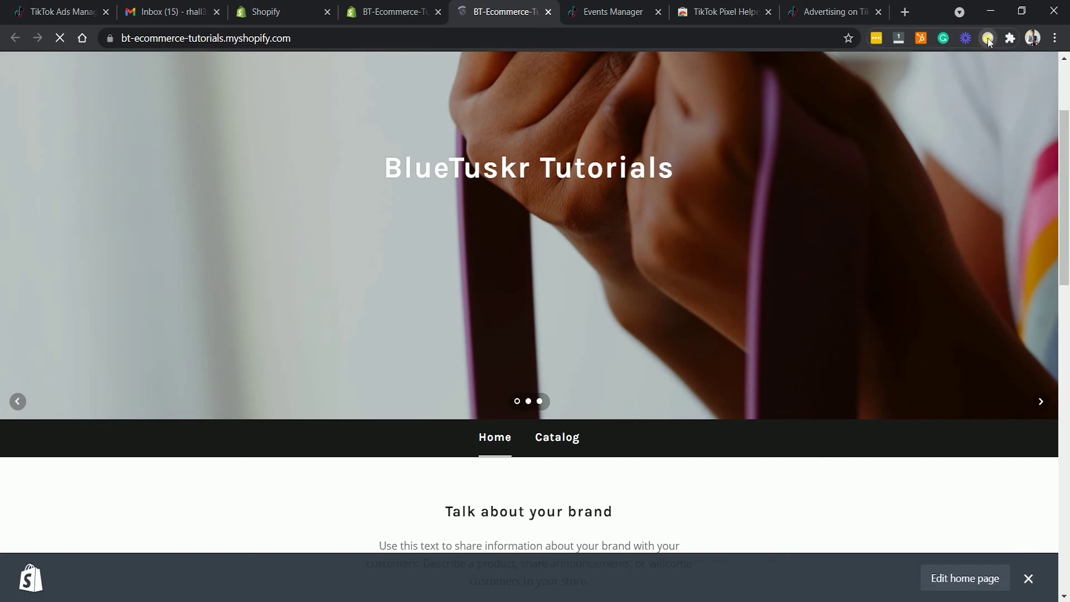
# Step: Run TikTok Pixel Helper on the BlueTuskr Tutorials storefront and expand its Page View event
pyautogui.click(987, 37)
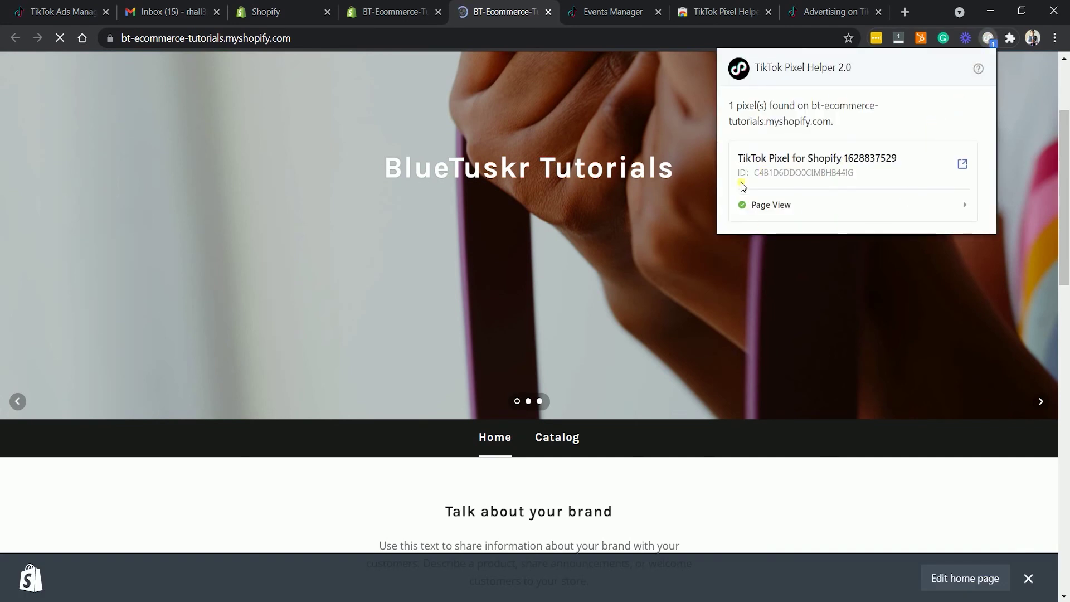
pyautogui.moveTo(824, 171)
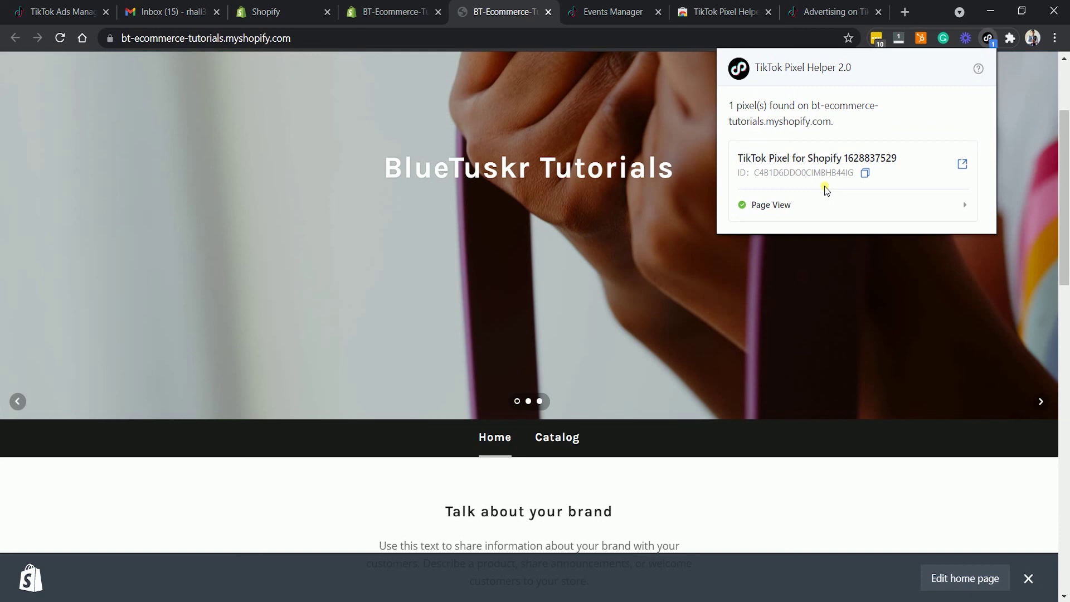
pyautogui.click(814, 212)
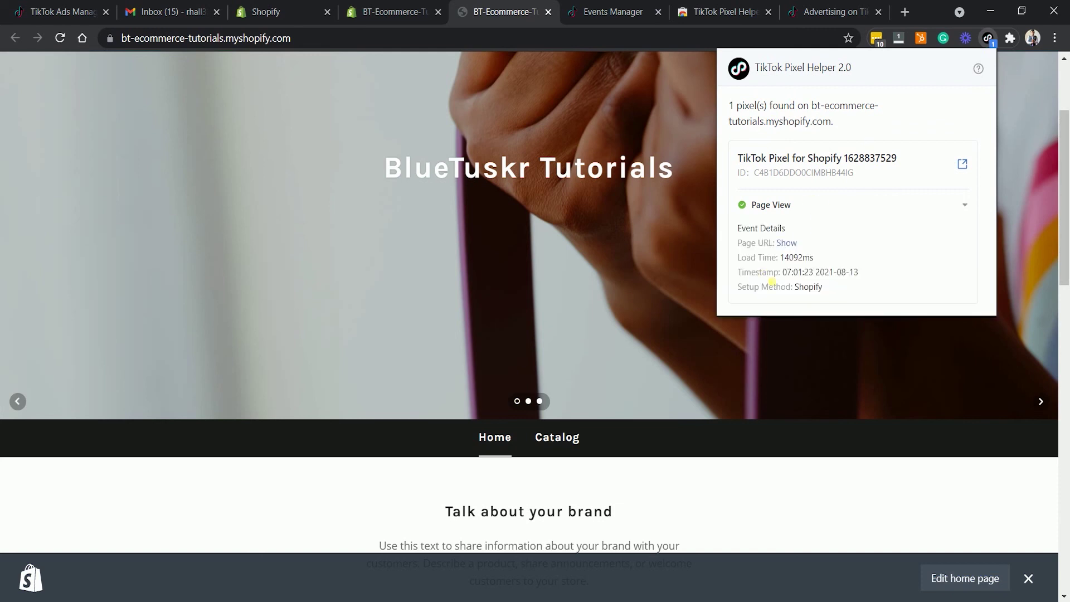